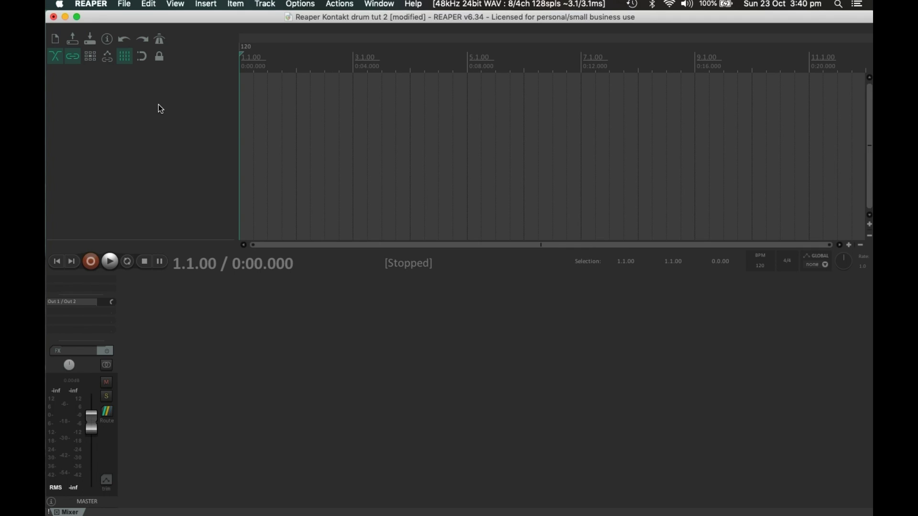
# Insert a new track and add the AUi: Kontakt 5 (Native Instruments) instrument to it.
pyautogui.press('super+t')
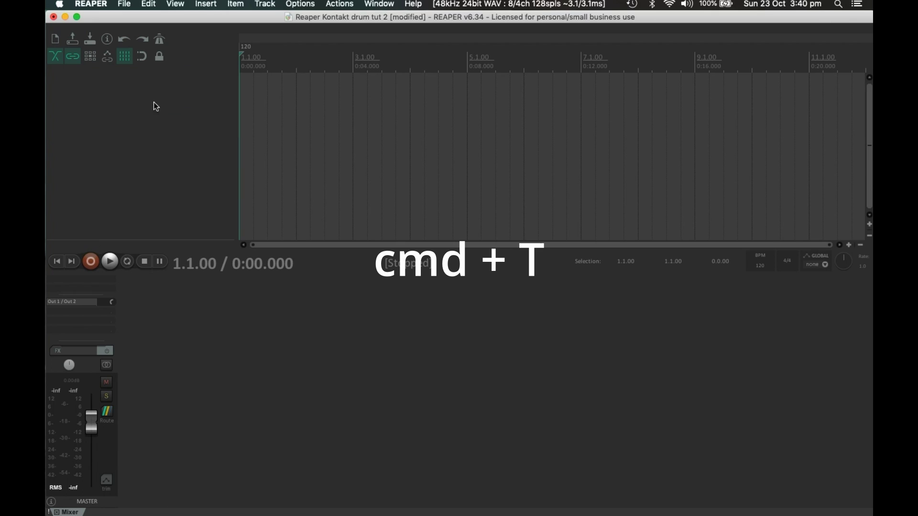
pyautogui.press('super+t')
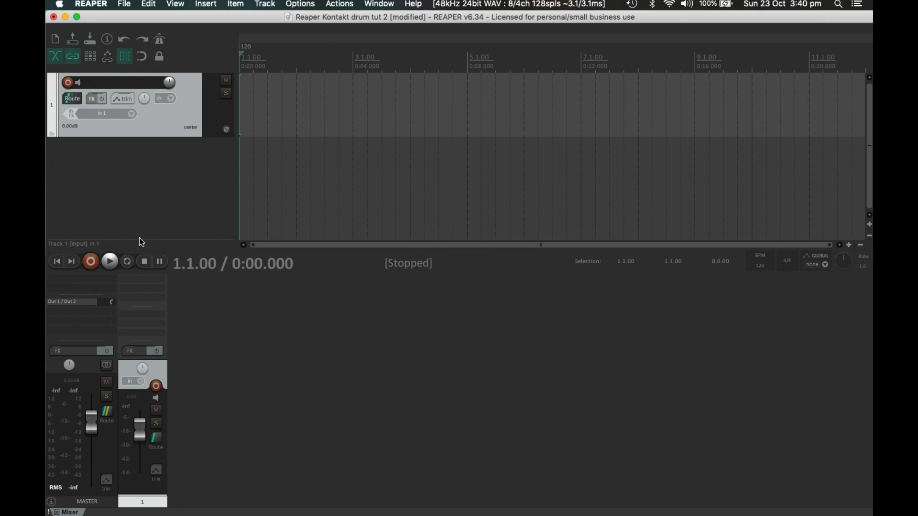
pyautogui.press('f')
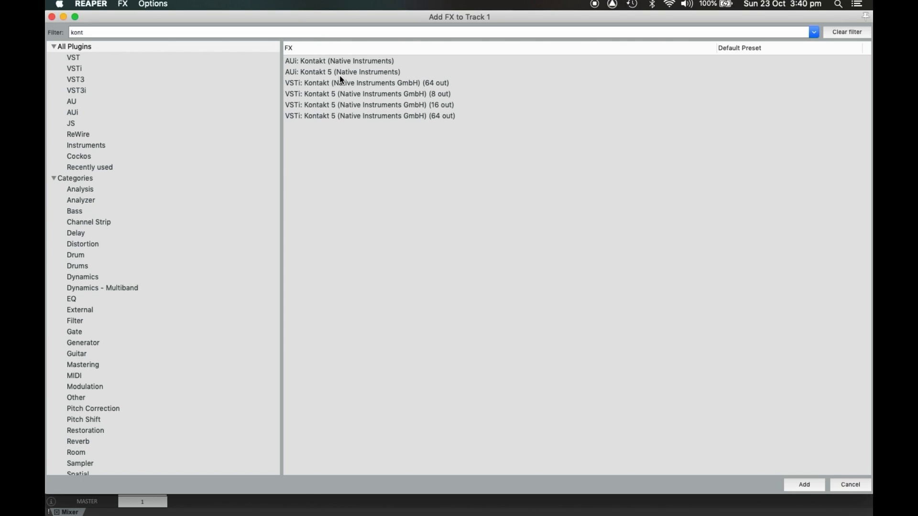
pyautogui.click(339, 77)
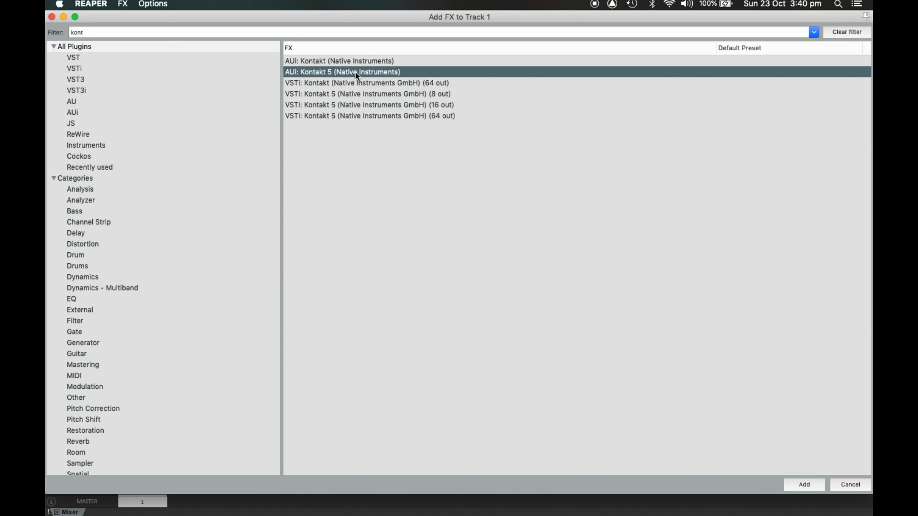
pyautogui.doubleClick(354, 72)
# Load the Abbey Road - Late 60s Kit Full instrument from the Abbey Road 60s Drums library into the rack.
pyautogui.scroll(-3, 138, 273)
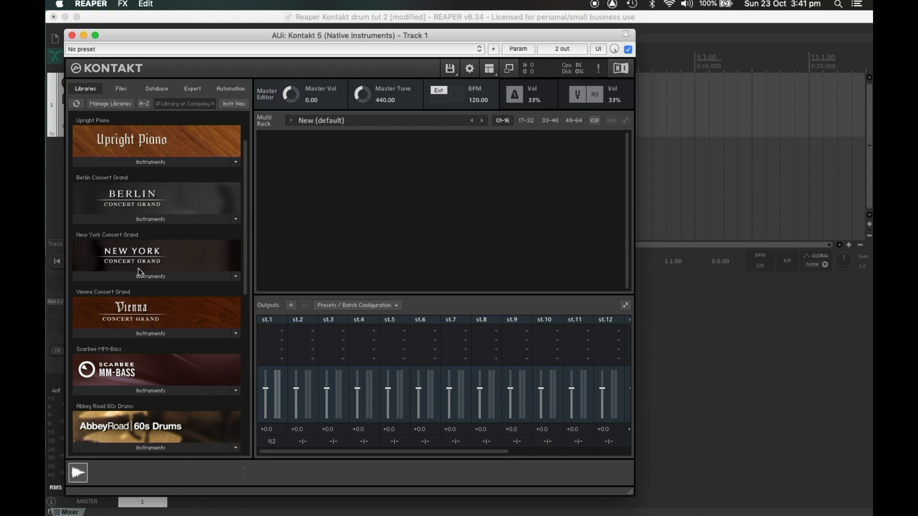
pyautogui.scroll(-5, 139, 273)
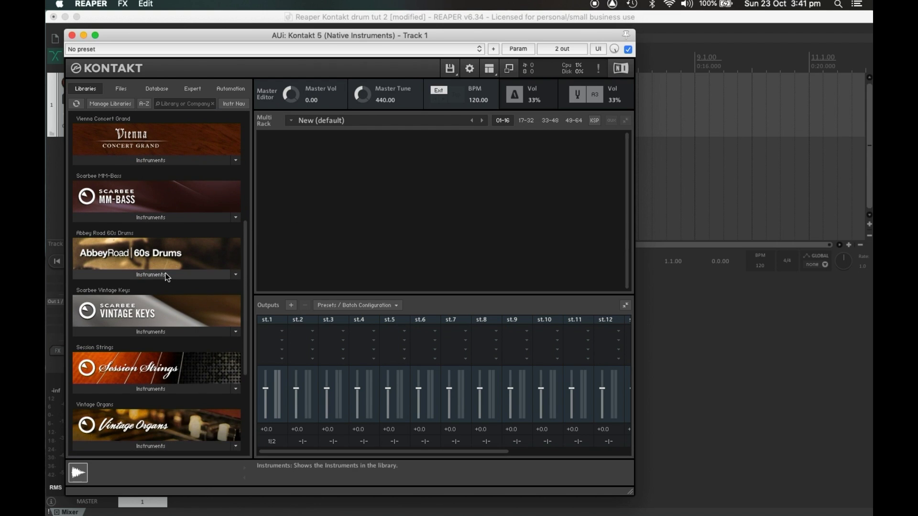
pyautogui.click(150, 274)
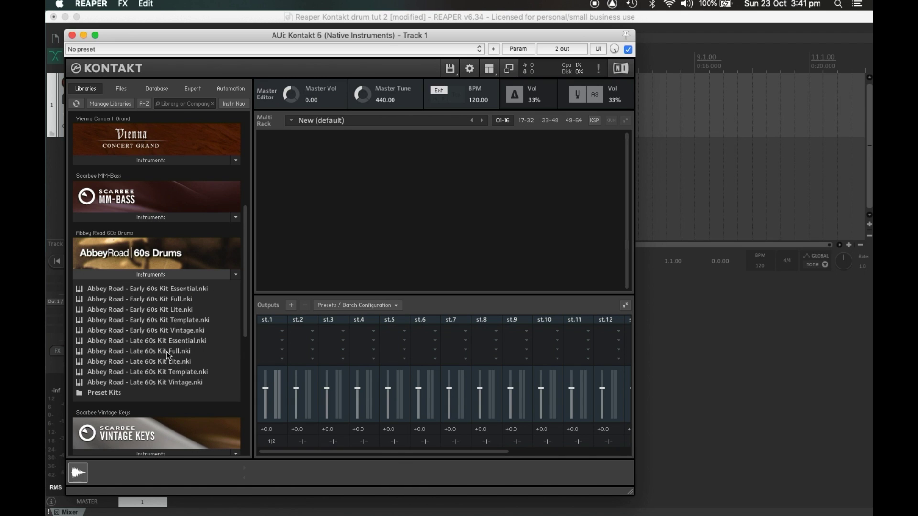
pyautogui.moveTo(167, 354); pyautogui.dragTo(371, 214)
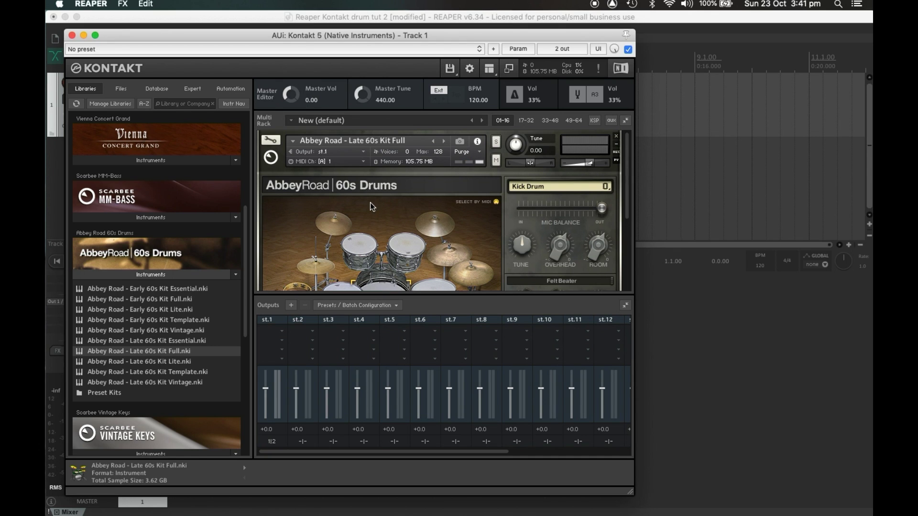
# Show the drum kit's mixer page and view the available output choices for the Kick channel.
pyautogui.scroll(-5, 372, 207)
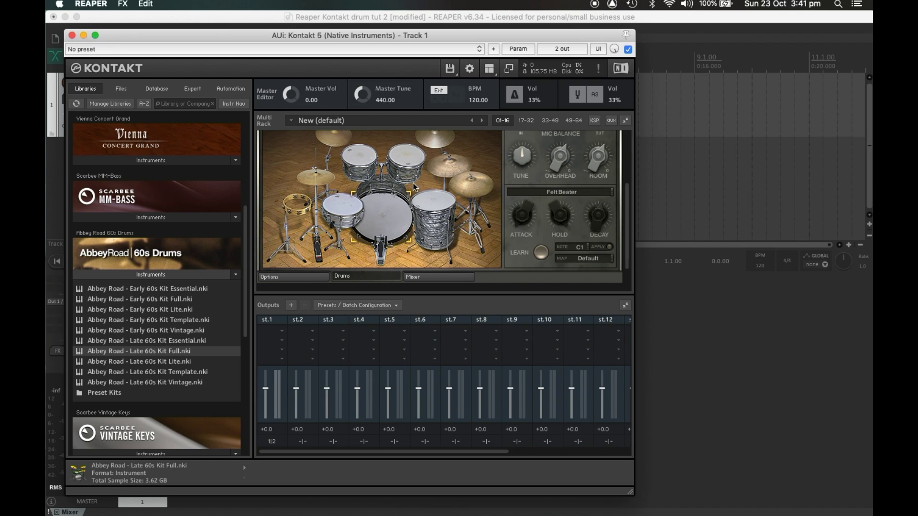
pyautogui.click(431, 281)
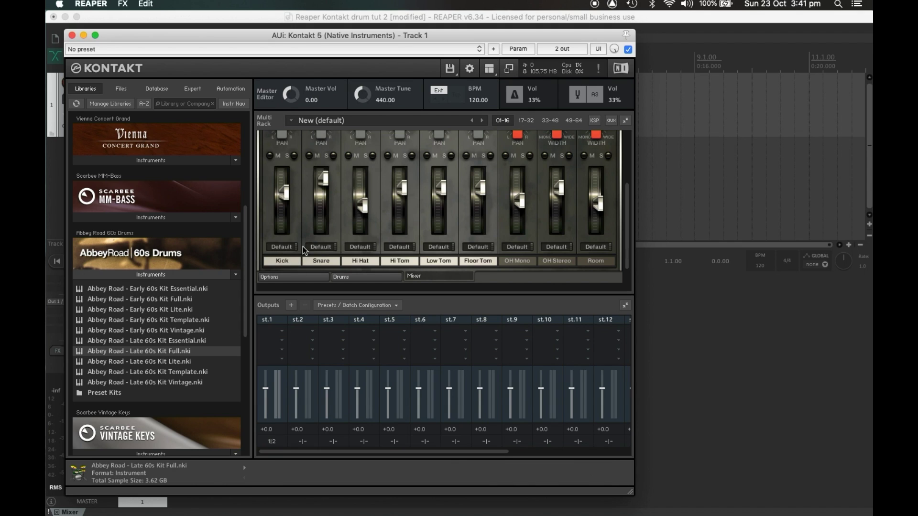
pyautogui.click(282, 257)
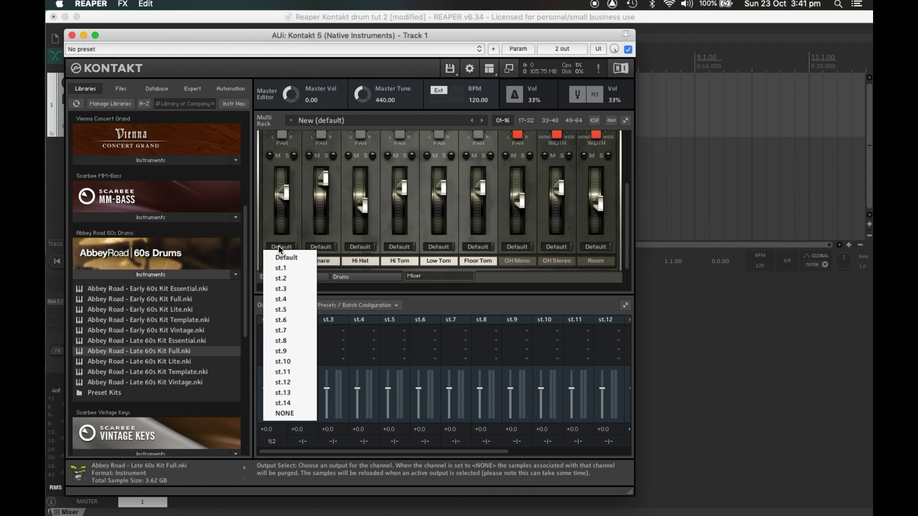
pyautogui.click(330, 247)
pyautogui.click(341, 238)
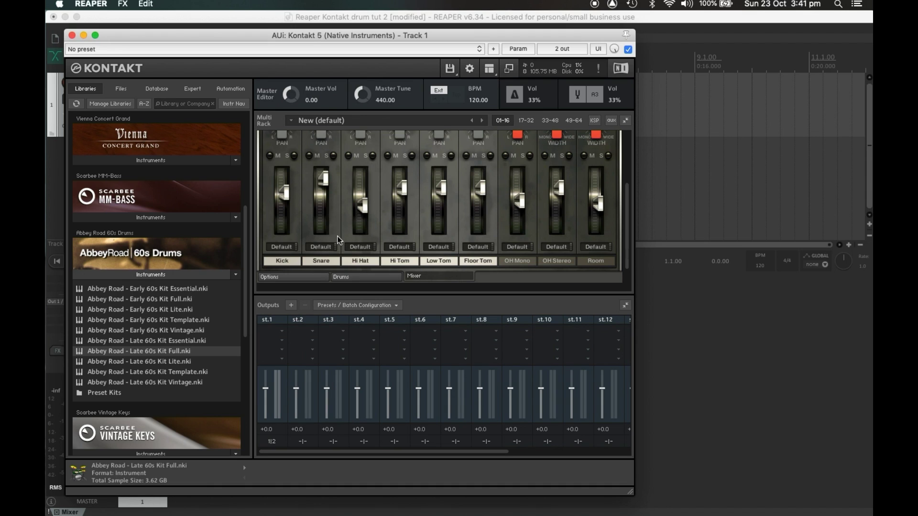
# Expand the plug-in's output pin connections to 14 outputs, then close the pin connector.
pyautogui.scroll(5, 338, 240)
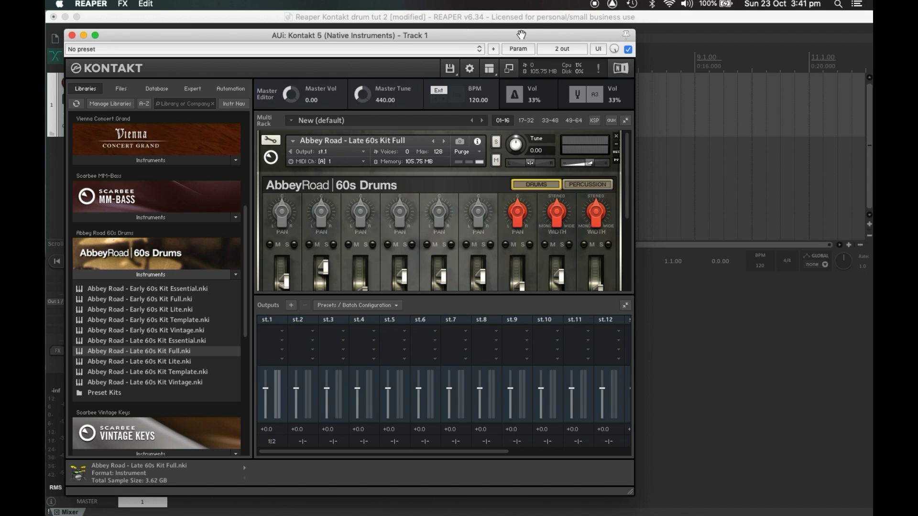
pyautogui.click(558, 50)
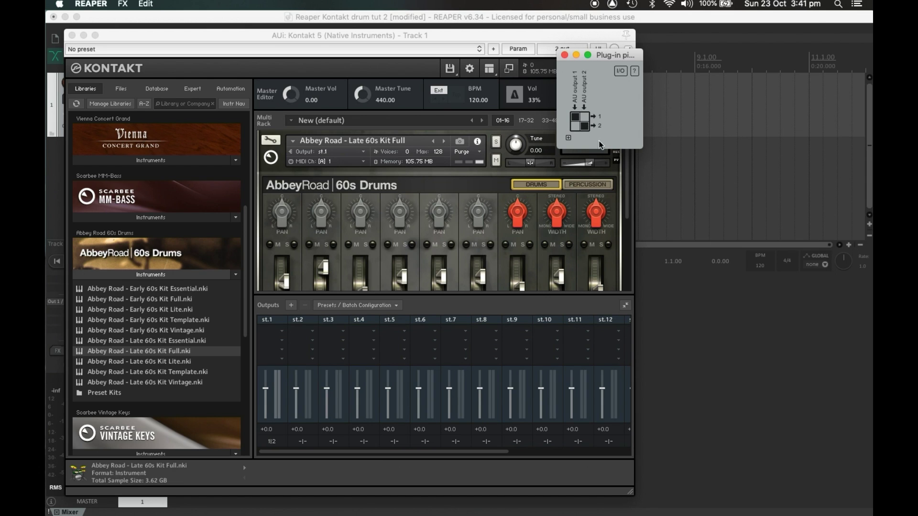
pyautogui.click(567, 138)
pyautogui.click(568, 157)
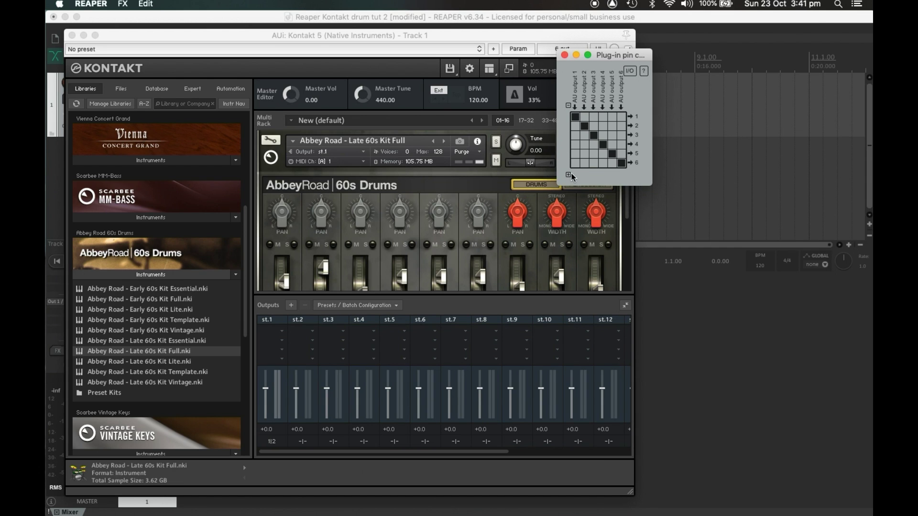
pyautogui.click(568, 175)
pyautogui.click(569, 194)
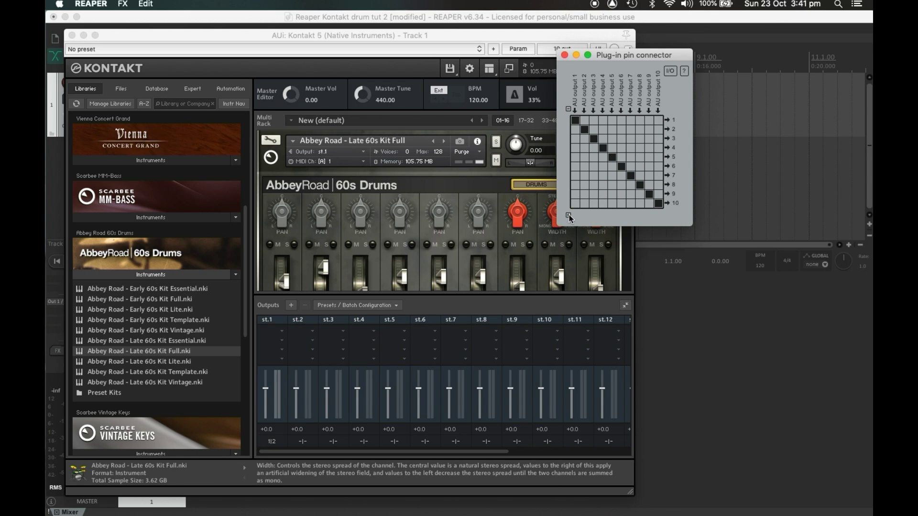
pyautogui.click(568, 215)
pyautogui.click(568, 234)
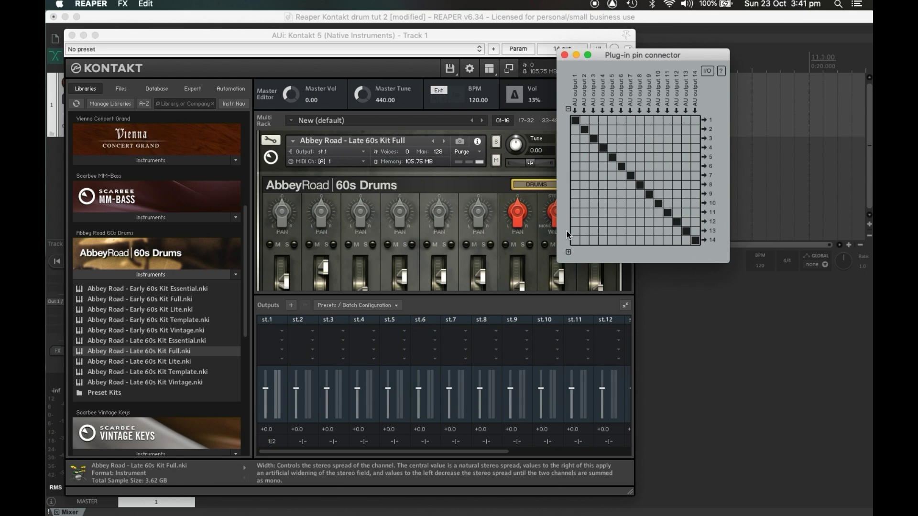
pyautogui.click(565, 56)
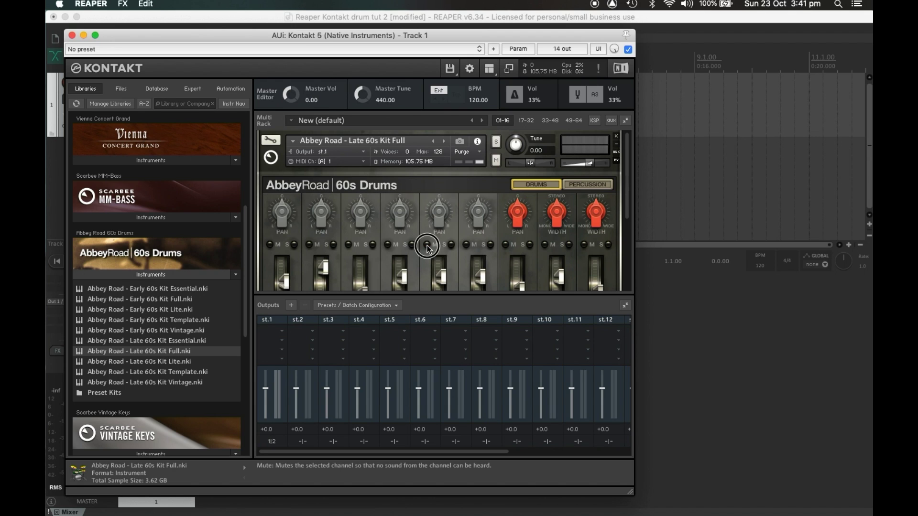
pyautogui.scroll(-5, 423, 231)
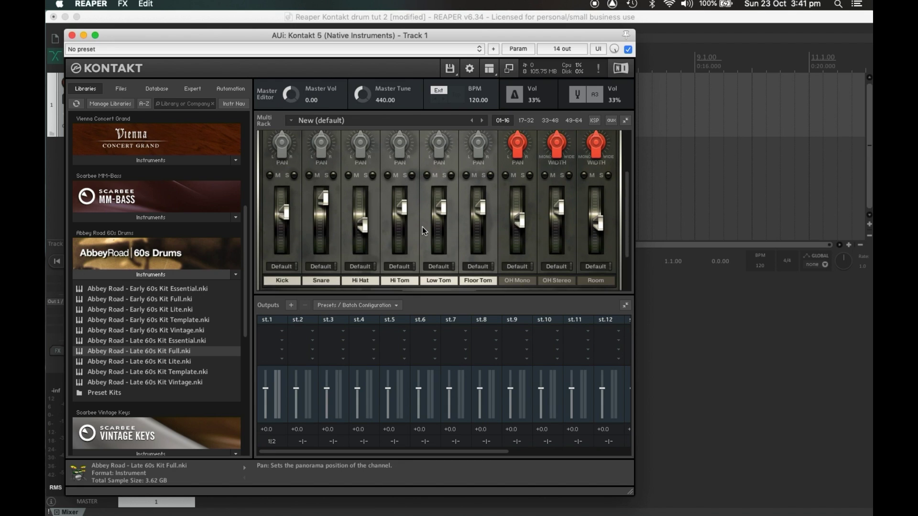
pyautogui.scroll(-1, 422, 231)
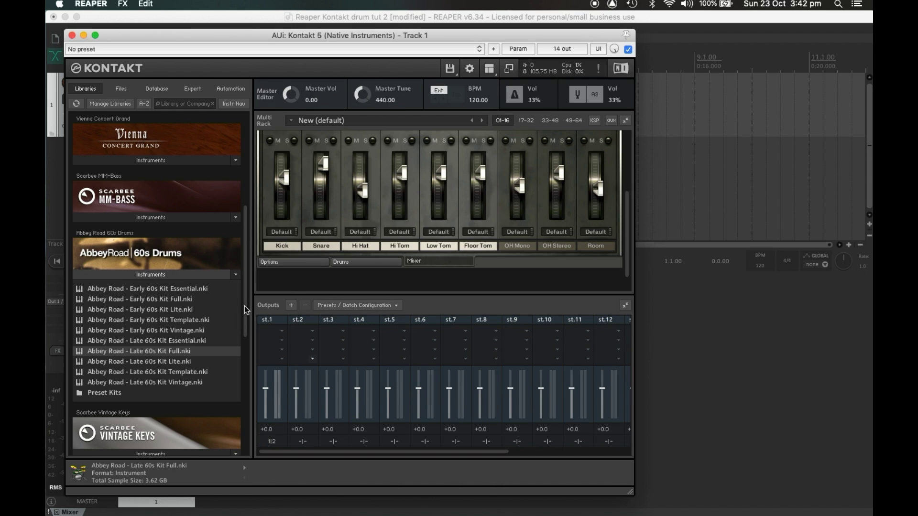
pyautogui.click(291, 306)
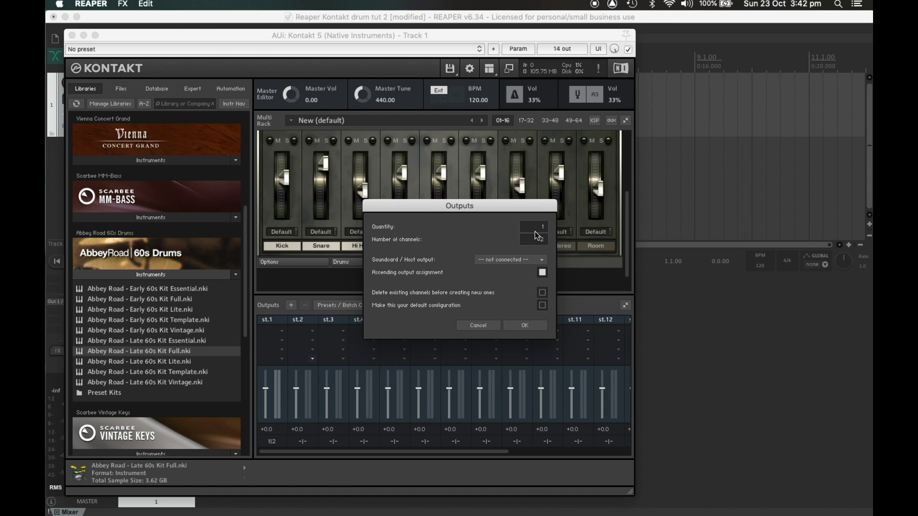
pyautogui.moveTo(538, 226); pyautogui.dragTo(540, 202)
pyautogui.click(531, 260)
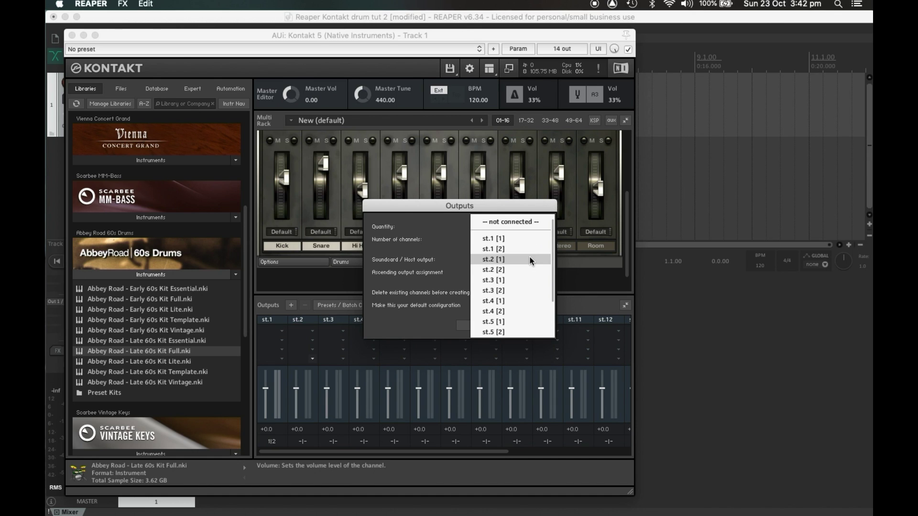
pyautogui.click(504, 237)
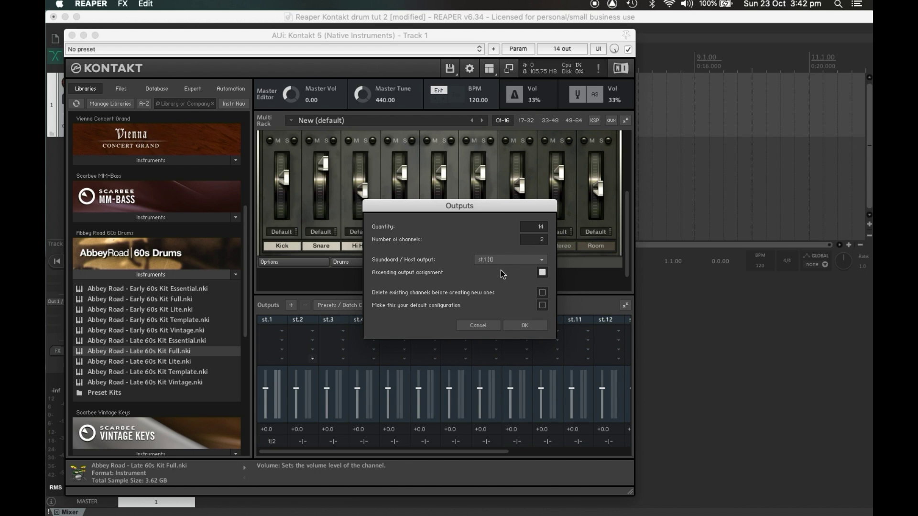
pyautogui.click(542, 292)
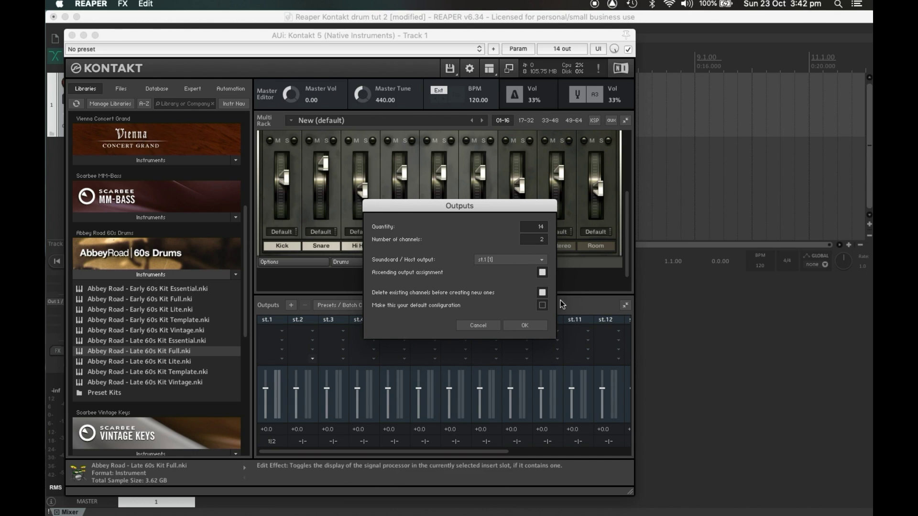
pyautogui.click(542, 305)
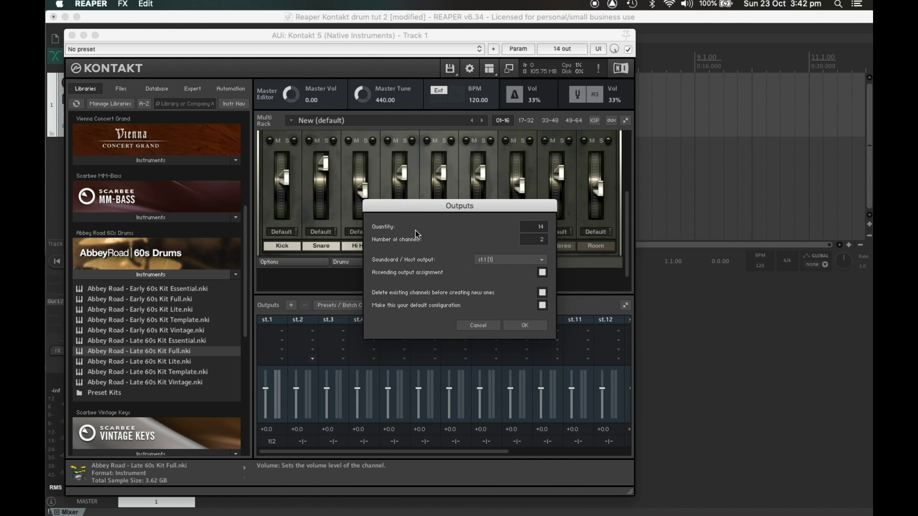
pyautogui.click(476, 325)
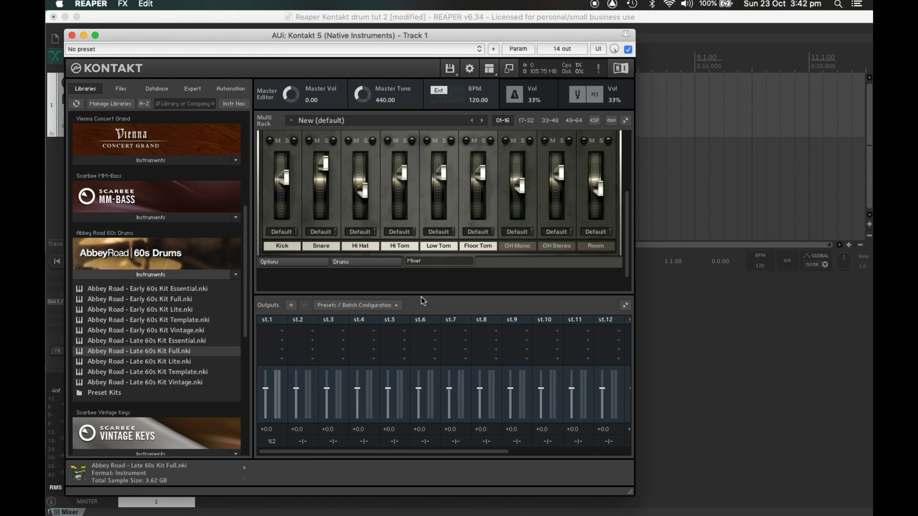
# Reset Kontakt's output section to the target's default configuration.
pyautogui.click(391, 306)
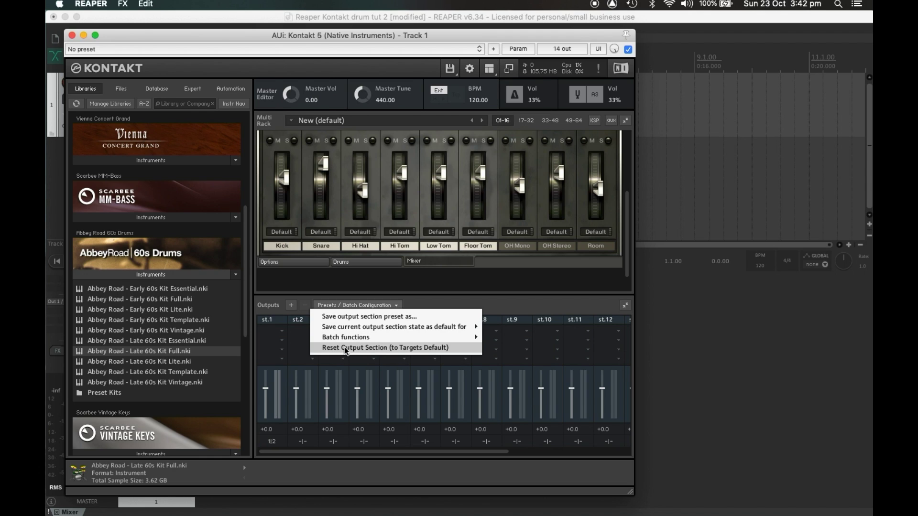
pyautogui.click(379, 352)
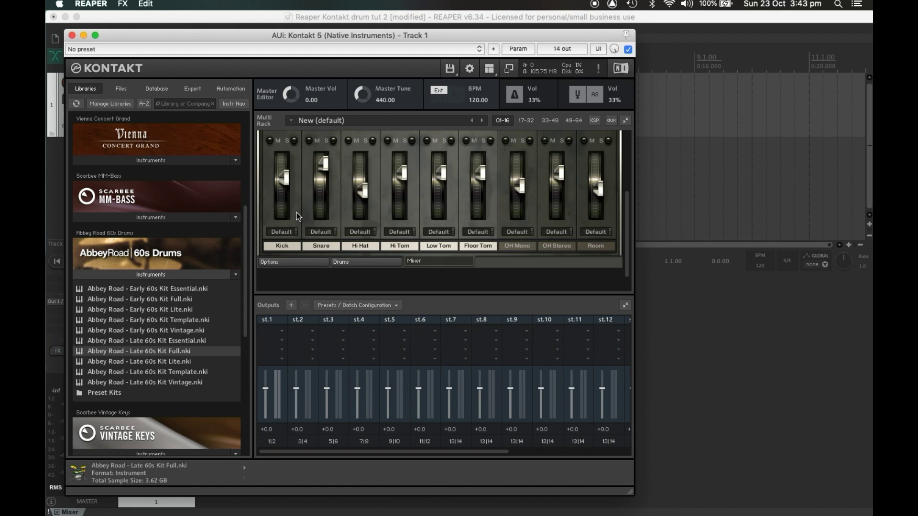
# Route the kit's Kick channel to output st.2, Snare to st.3 and Hi Hat to st.4.
pyautogui.scroll(2, 298, 218)
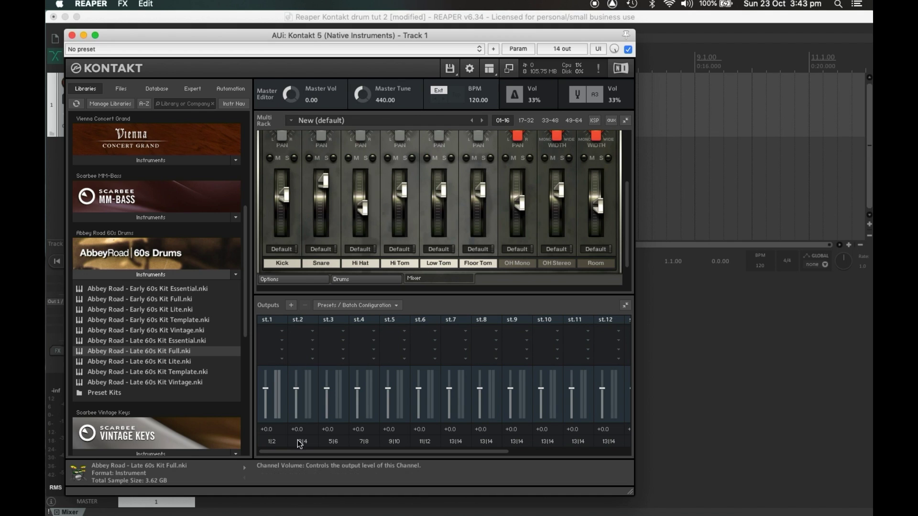
pyautogui.click(281, 249)
pyautogui.click(292, 286)
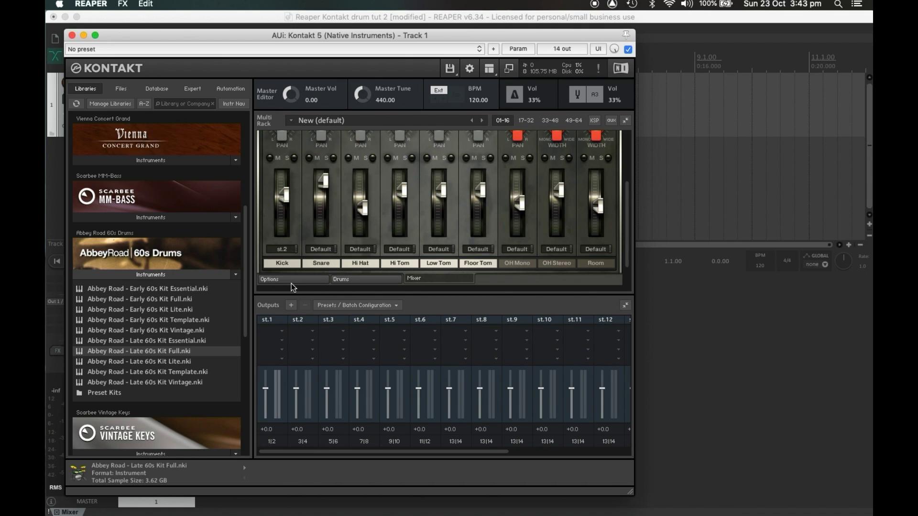
pyautogui.click(321, 249)
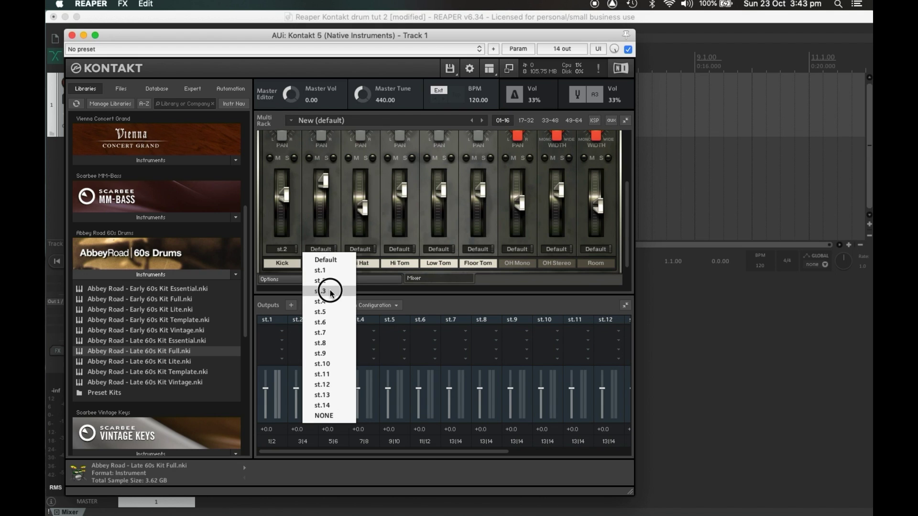
pyautogui.click(331, 291)
pyautogui.click(371, 249)
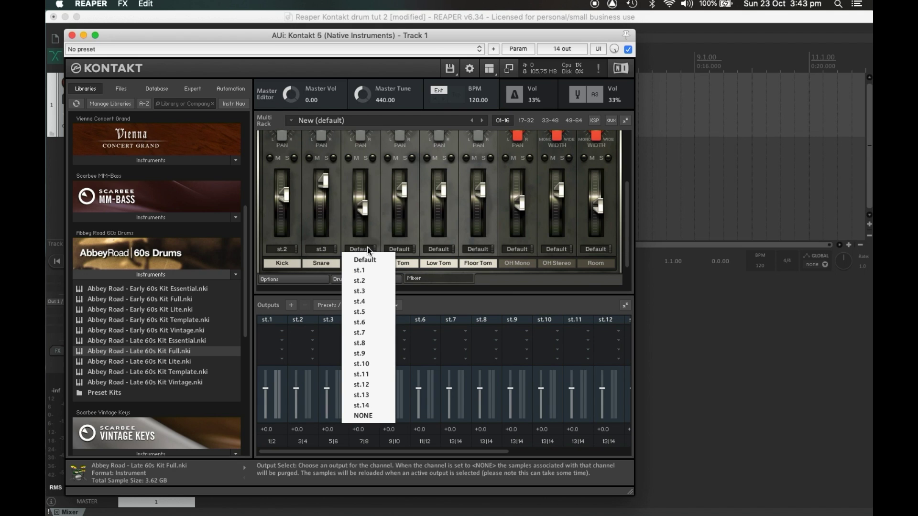
pyautogui.click(379, 301)
# Route the kit's Hi Tom, Low Tom and Floor Tom channels all to output st.5.
pyautogui.click(411, 249)
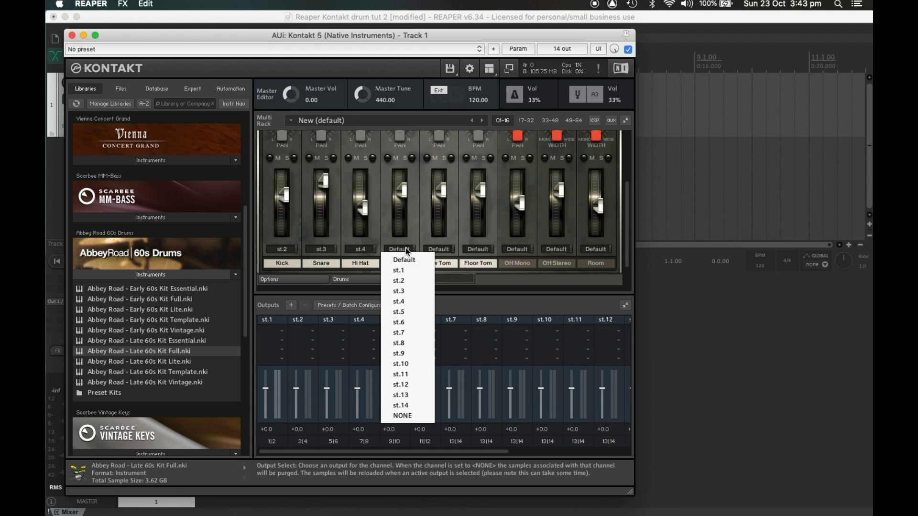
pyautogui.click(411, 312)
pyautogui.click(444, 246)
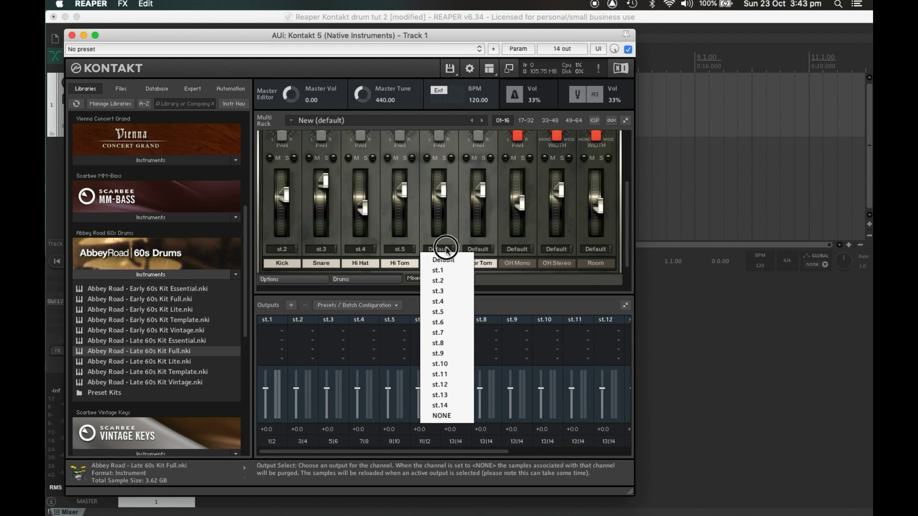
pyautogui.click(454, 312)
pyautogui.click(478, 249)
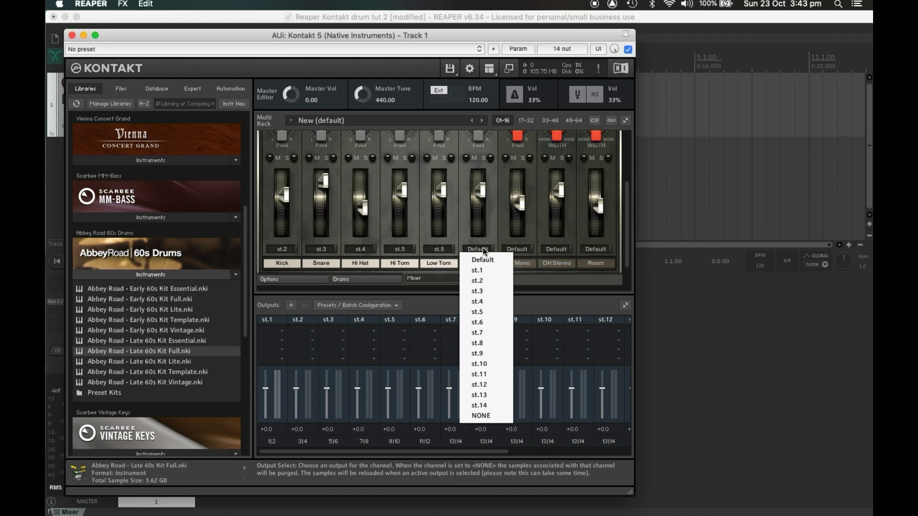
pyautogui.click(487, 311)
# Set the OH Mono channel's output to NONE, and route OH Stereo to st.6 and Room to st.7.
pyautogui.click(517, 252)
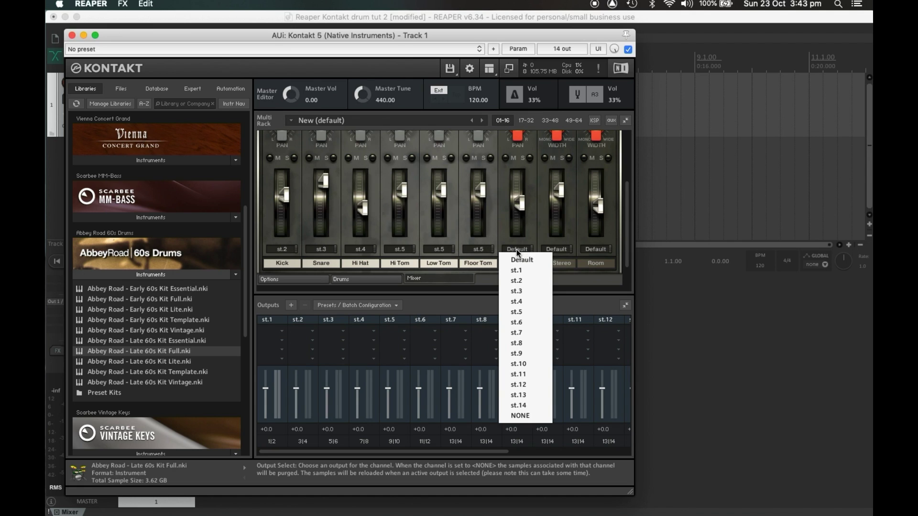
pyautogui.click(529, 414)
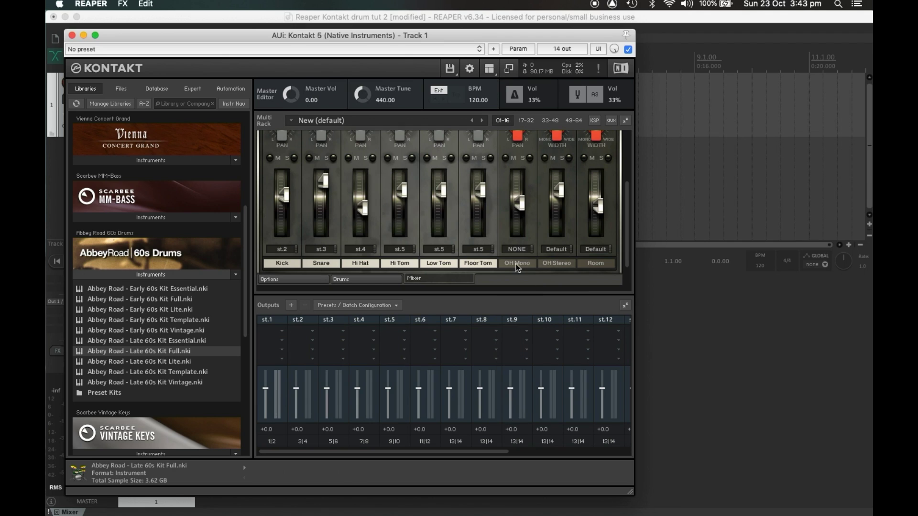
pyautogui.click(557, 251)
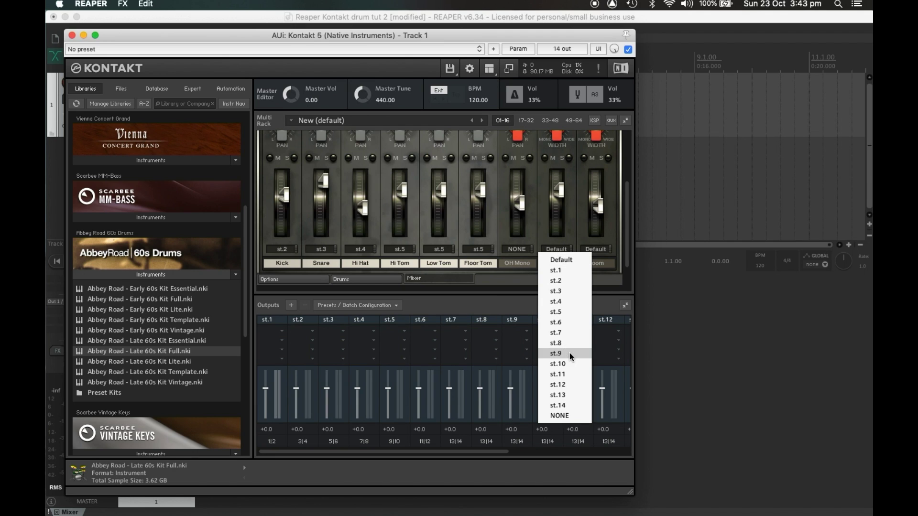
pyautogui.click(568, 321)
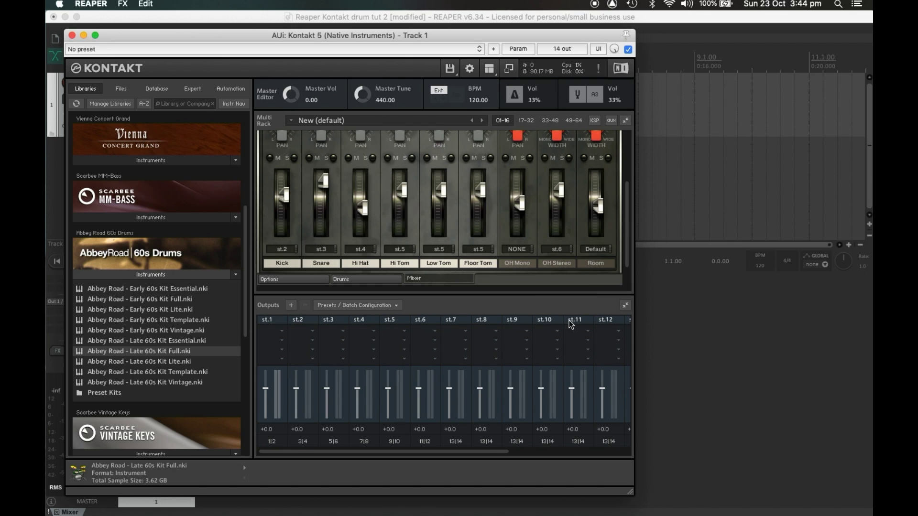
pyautogui.click(594, 249)
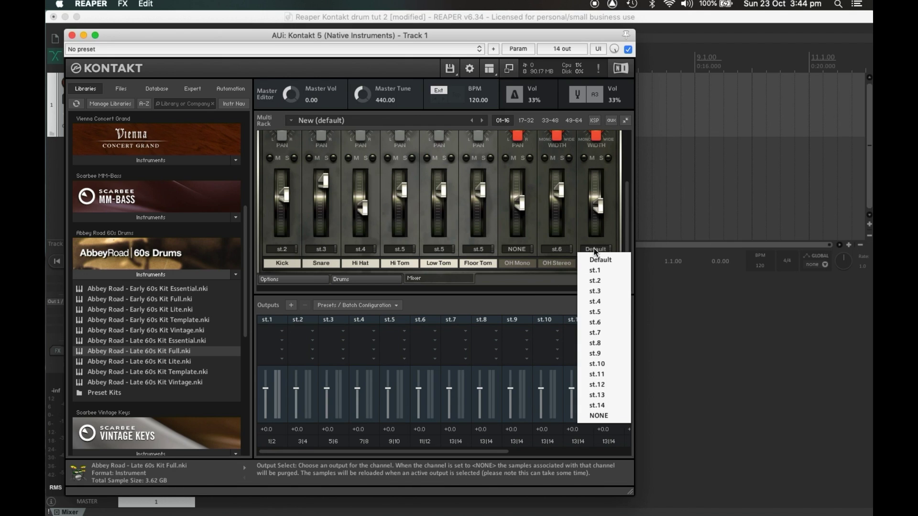
pyautogui.click(595, 333)
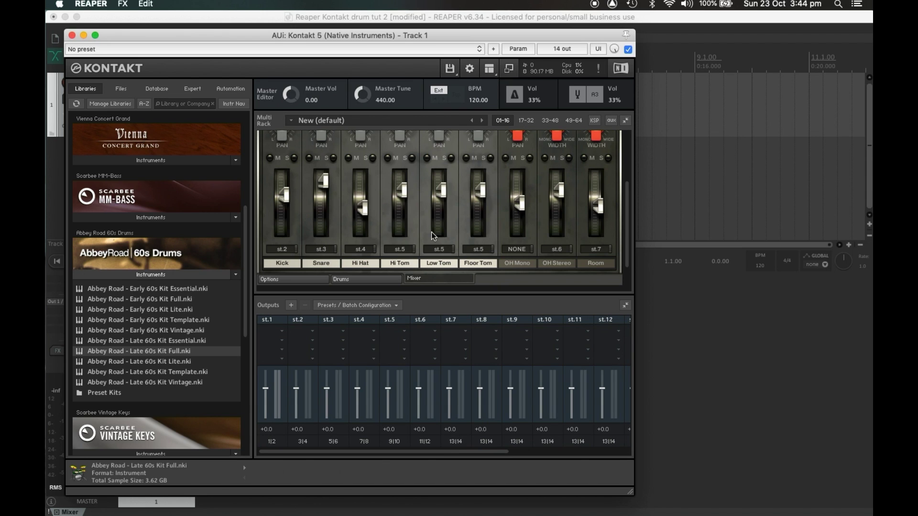
# Close the Kontakt plug-in window and add six new tracks after track 1.
pyautogui.moveTo(278, 37); pyautogui.dragTo(351, 36)
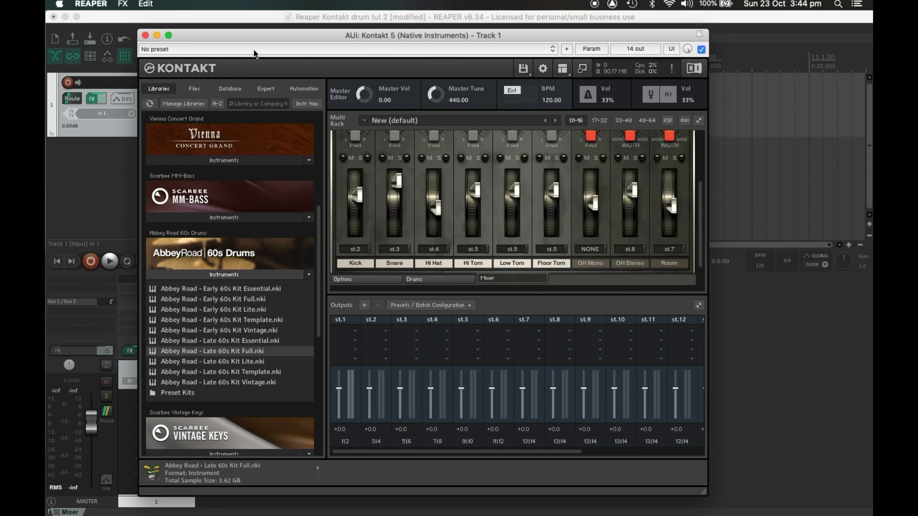
pyautogui.click(146, 36)
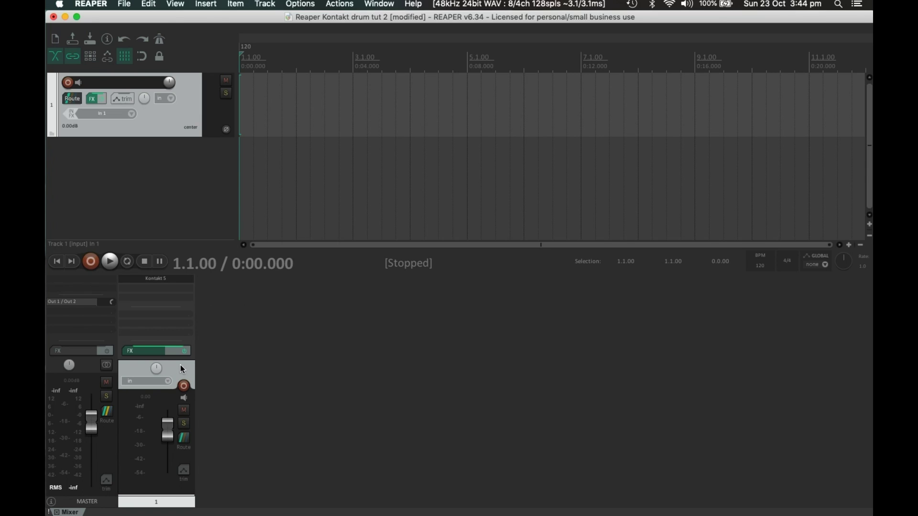
pyautogui.press('super+t')
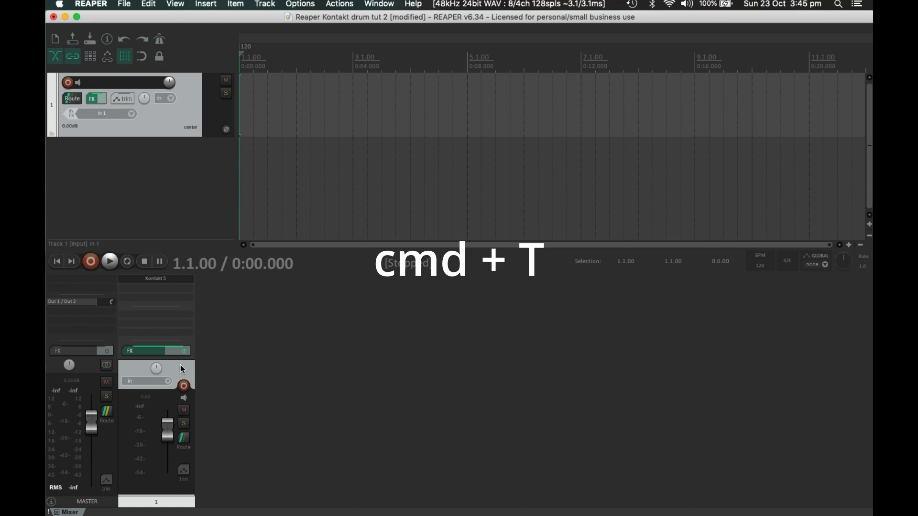
pyautogui.press('super+t')
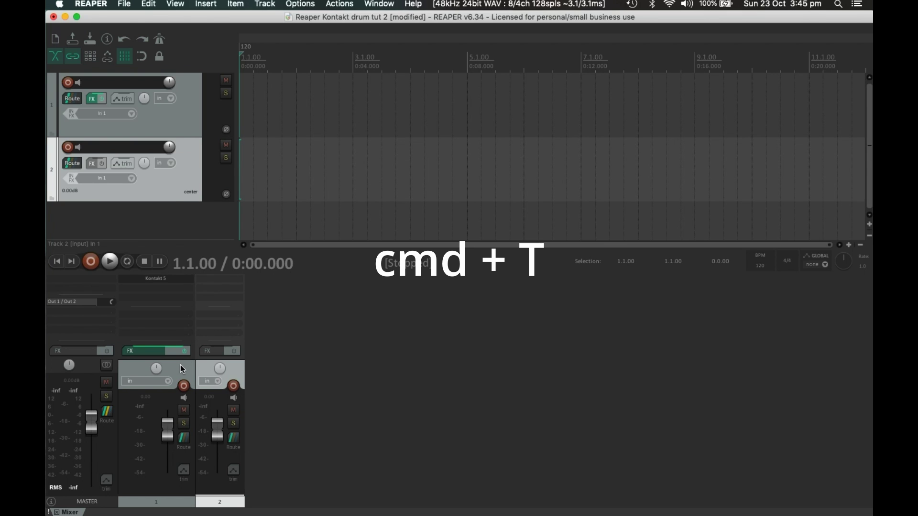
pyautogui.press('super+t')
pyautogui.press('super+t')
pyautogui.press('super+t')
pyautogui.press('super+t')
pyautogui.press('super+t')
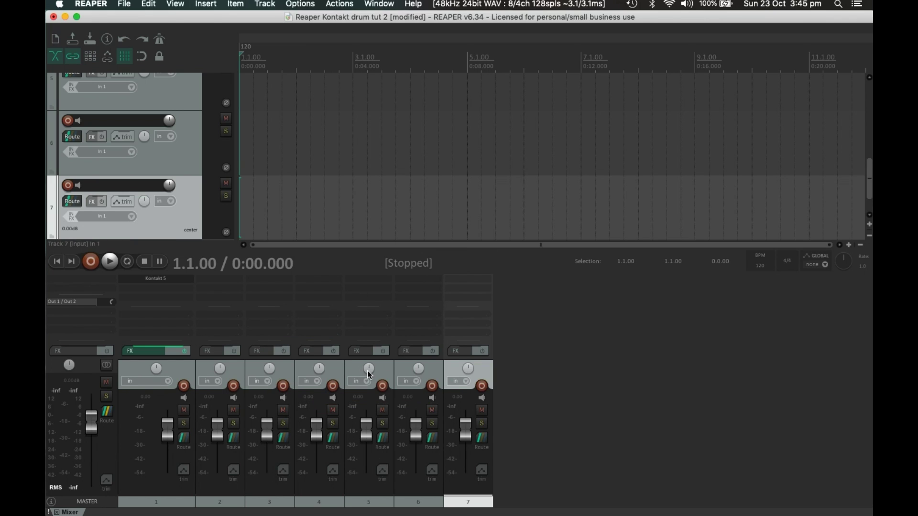
# Create sends from track 1 to all of tracks 2 through 7 at once, then close the routing window.
pyautogui.click(222, 501)
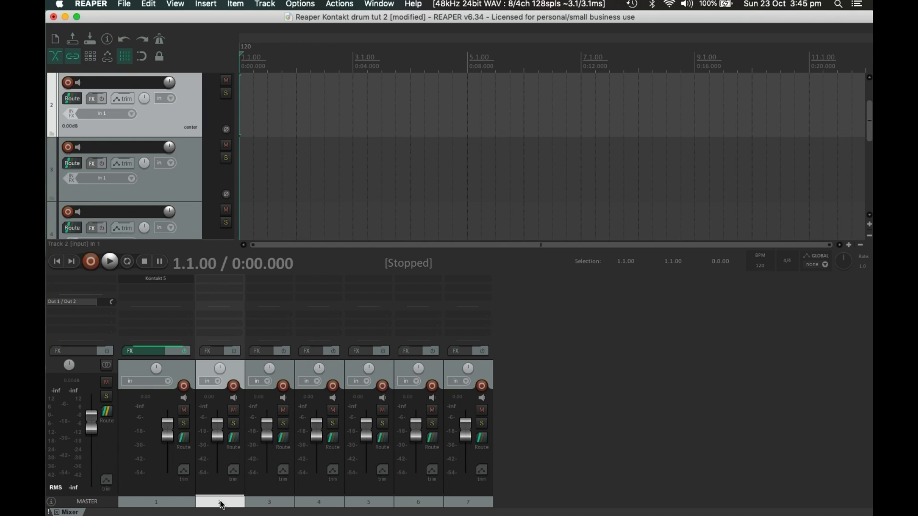
pyautogui.keyDown('shift'); pyautogui.click(457, 502); pyautogui.keyUp('shift')
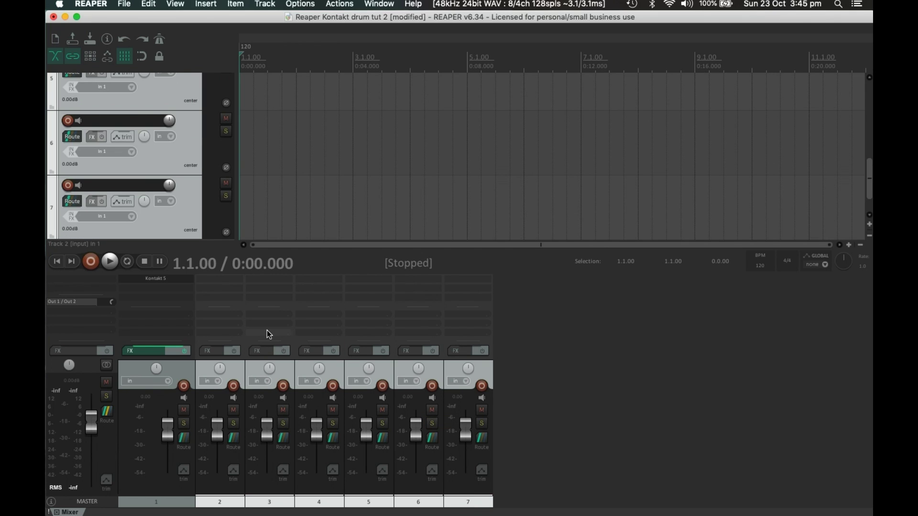
pyautogui.keyDown('shift'); pyautogui.click(183, 438); pyautogui.keyUp('shift')
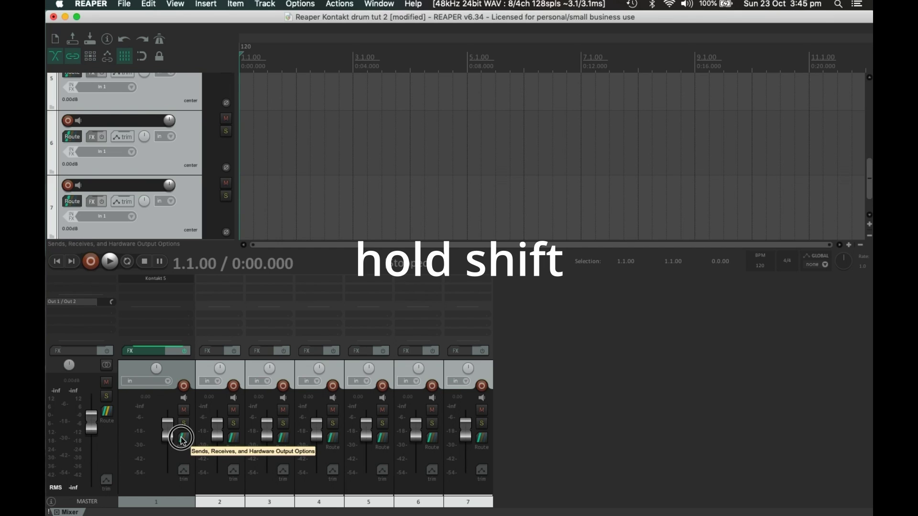
pyautogui.moveTo(183, 440); pyautogui.dragTo(231, 368)
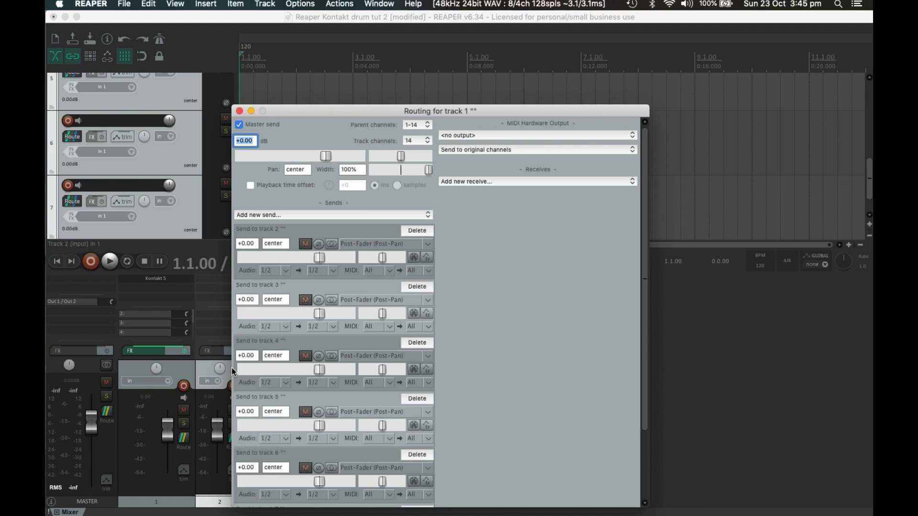
pyautogui.click(250, 112)
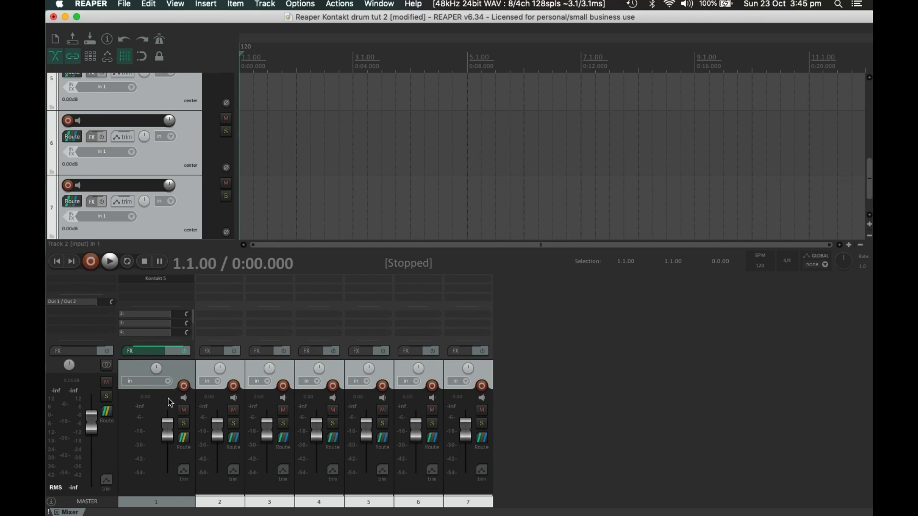
# Name track 1 "Kontakt".
pyautogui.click(175, 371)
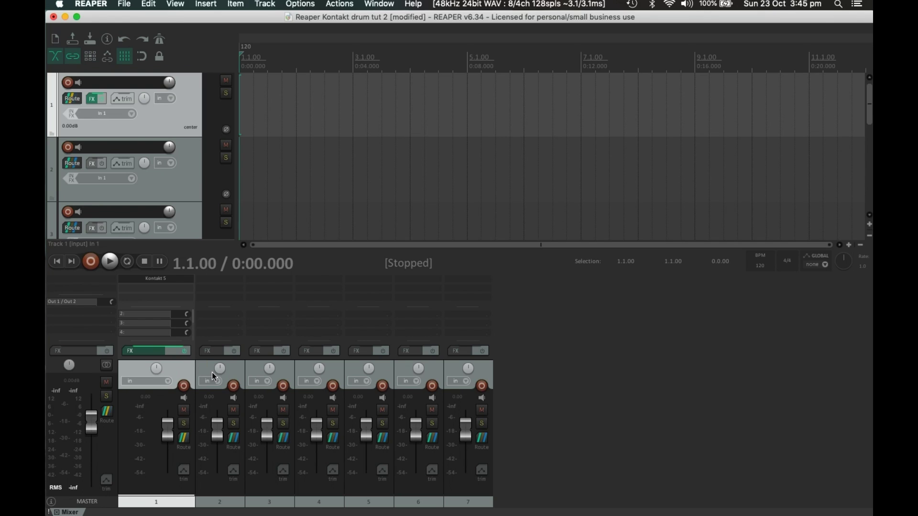
pyautogui.doubleClick(145, 486)
pyautogui.write('Kontakt')
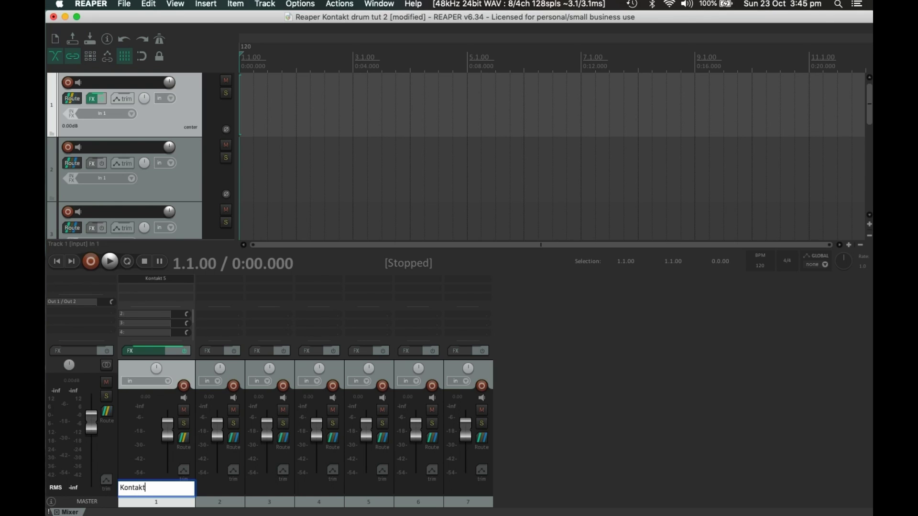
pyautogui.press('Return')
pyautogui.press('`')
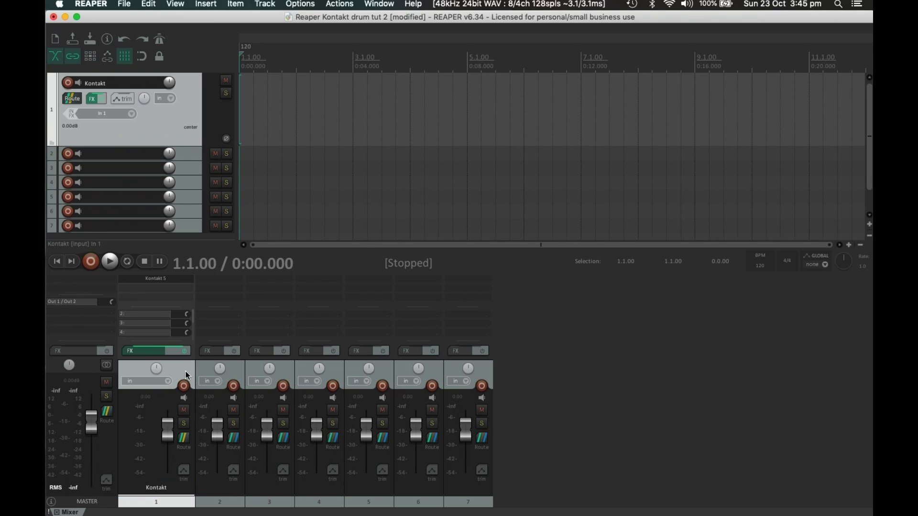
pyautogui.press('`')
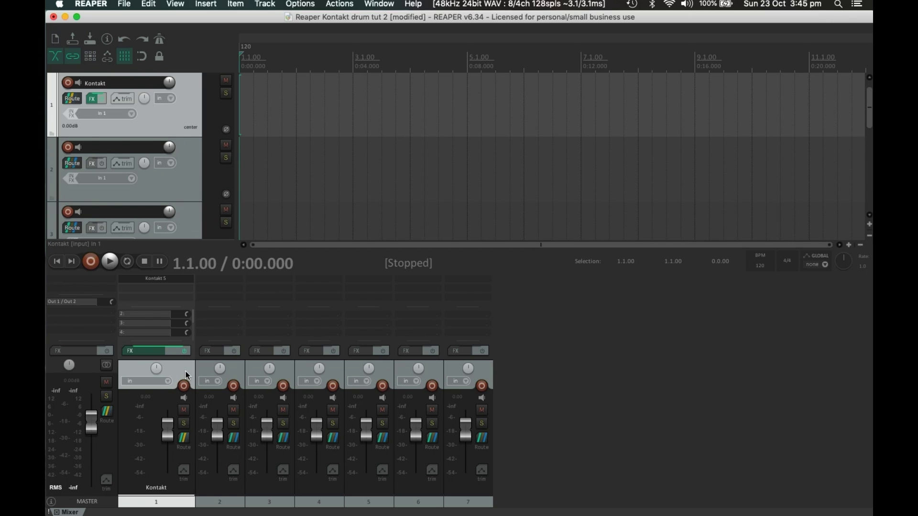
# Colour the Kontakt track magenta.
pyautogui.press('c')
pyautogui.click(477, 178)
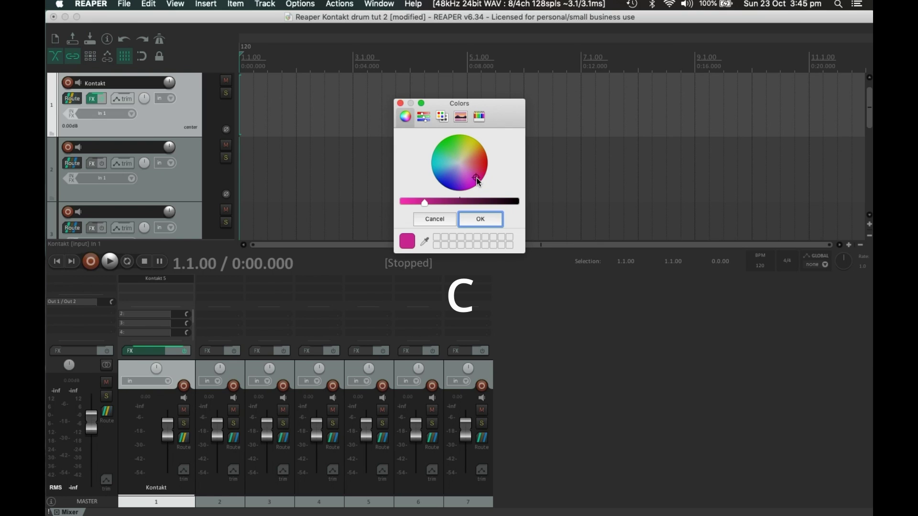
pyautogui.click(476, 219)
pyautogui.click(549, 362)
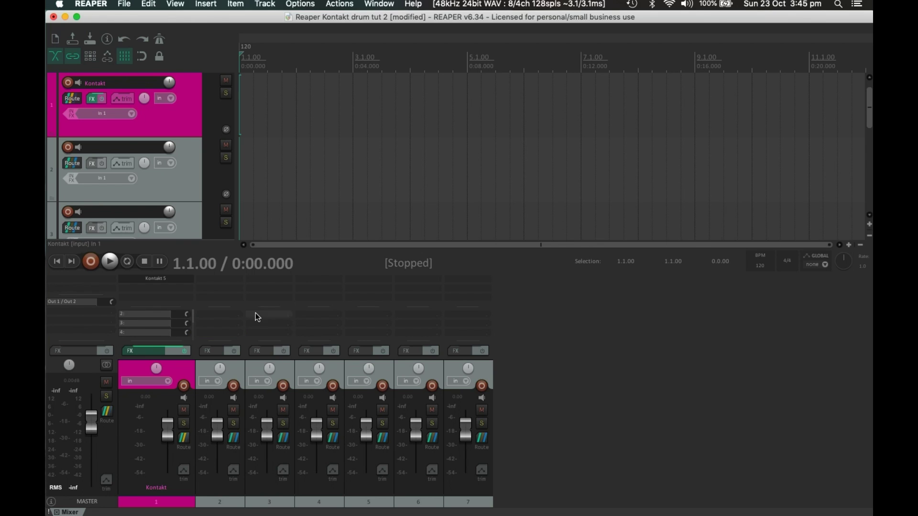
# In the Kontakt track's routing, set the stereo audio source to 3/4 for the track 2 send and 5/6 for the track 3 send.
pyautogui.click(185, 438)
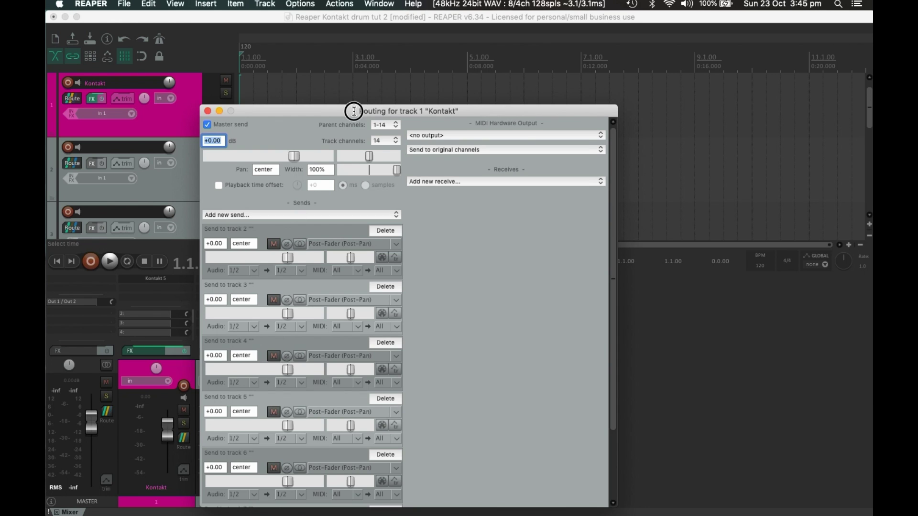
pyautogui.moveTo(353, 111); pyautogui.dragTo(438, 44)
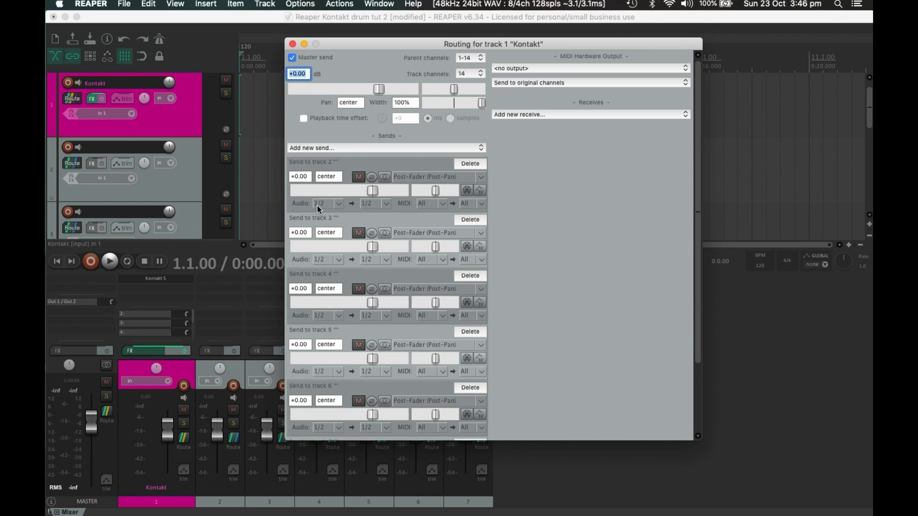
pyautogui.click(335, 202)
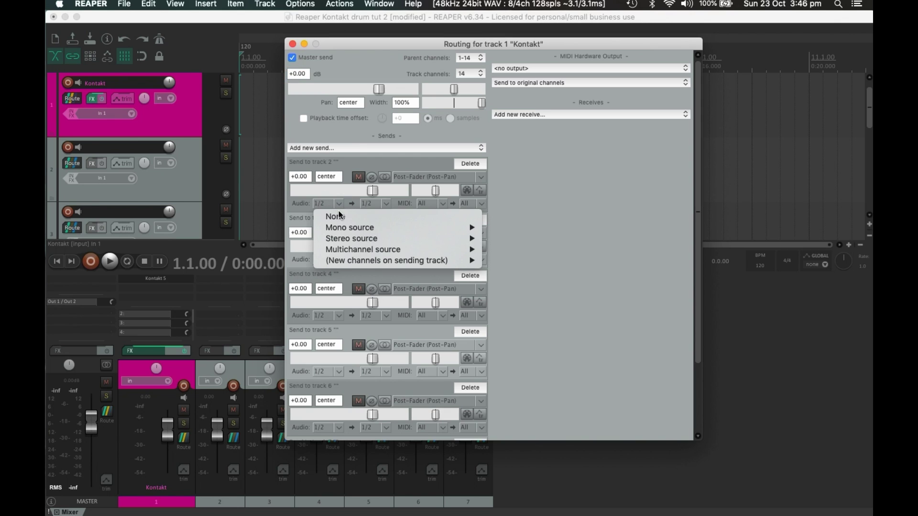
pyautogui.moveTo(348, 238)
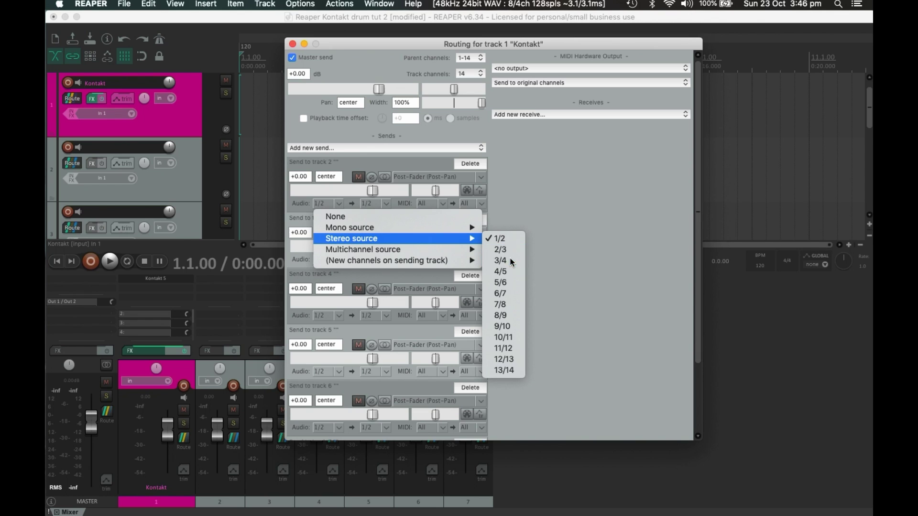
pyautogui.click(500, 260)
pyautogui.click(330, 259)
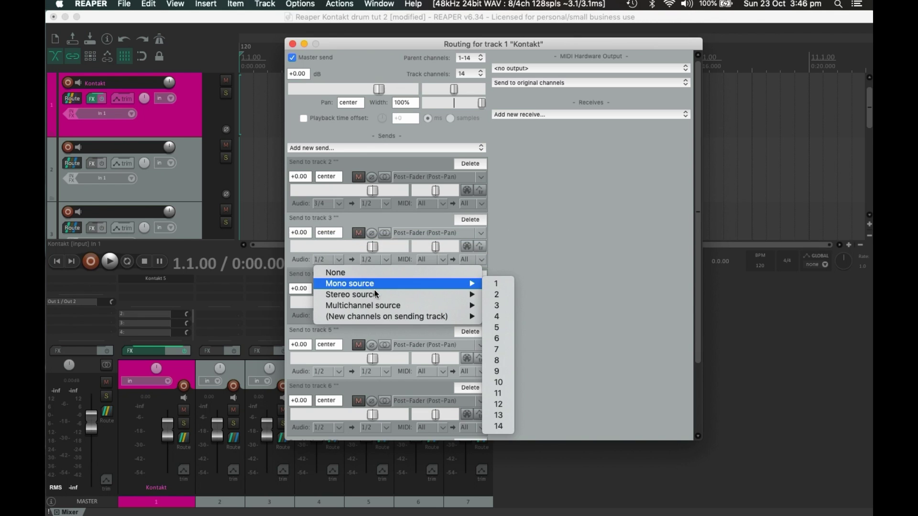
pyautogui.moveTo(374, 295)
pyautogui.click(499, 338)
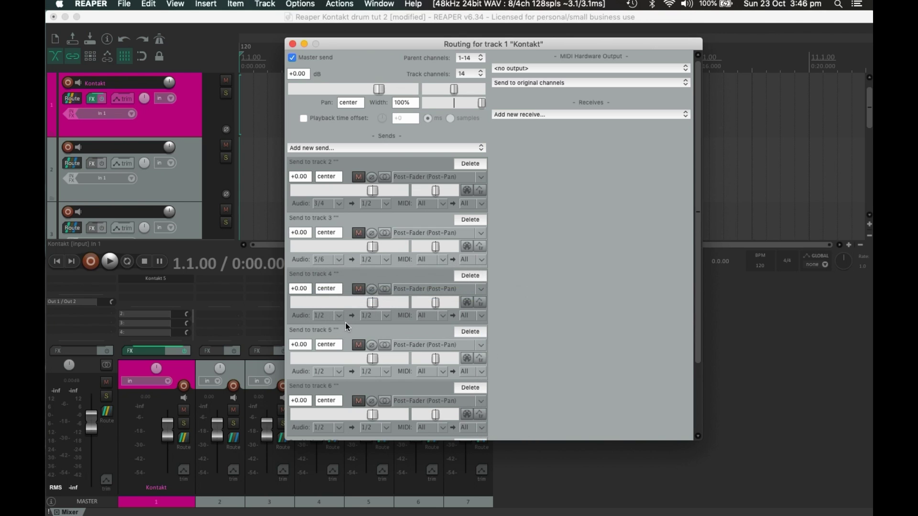
# Set the stereo audio source to 7/8 for the track 4 send and 9/10 for the track 5 send.
pyautogui.click(328, 316)
pyautogui.moveTo(370, 350)
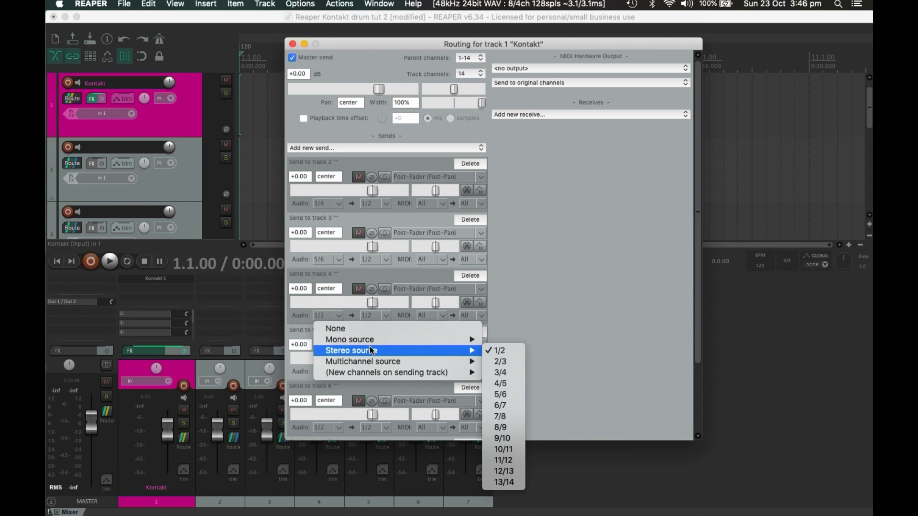
pyautogui.click(505, 417)
pyautogui.scroll(-4, 455, 331)
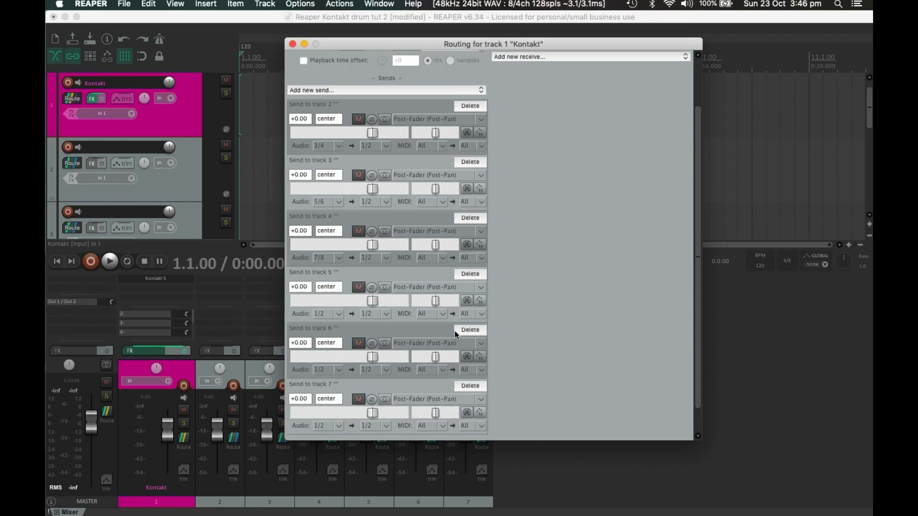
pyautogui.click(326, 286)
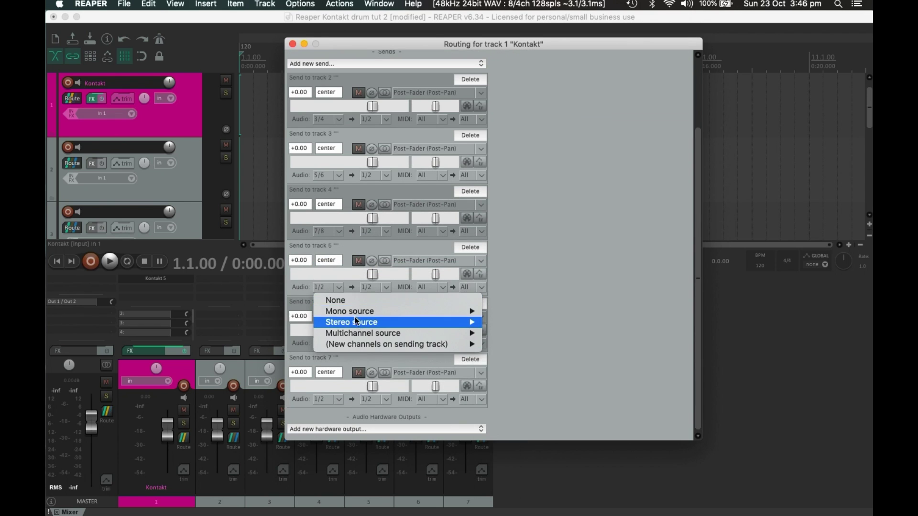
pyautogui.moveTo(431, 320)
pyautogui.click(508, 407)
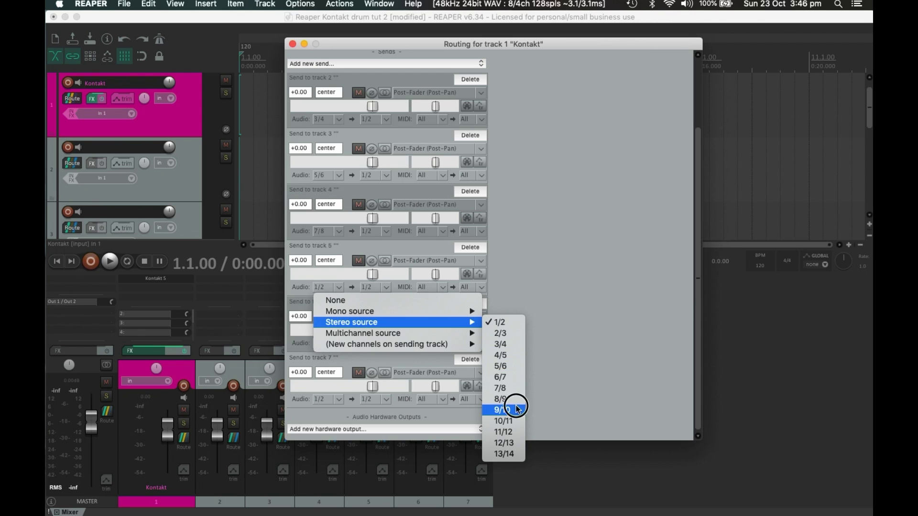
# Set the stereo audio source to 11/12 for the track 6 send and 13/14 for the track 7 send, and close the routing window.
pyautogui.click(324, 345)
pyautogui.moveTo(421, 378)
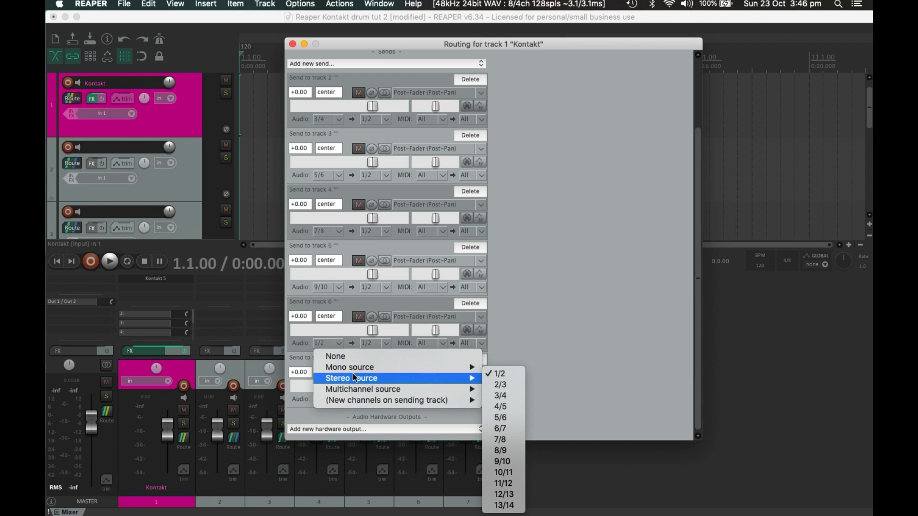
pyautogui.click(503, 483)
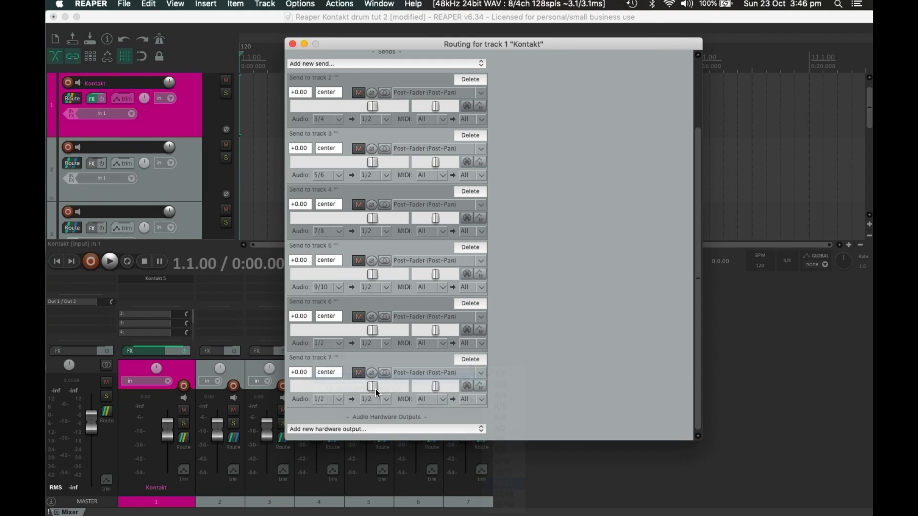
pyautogui.click(329, 399)
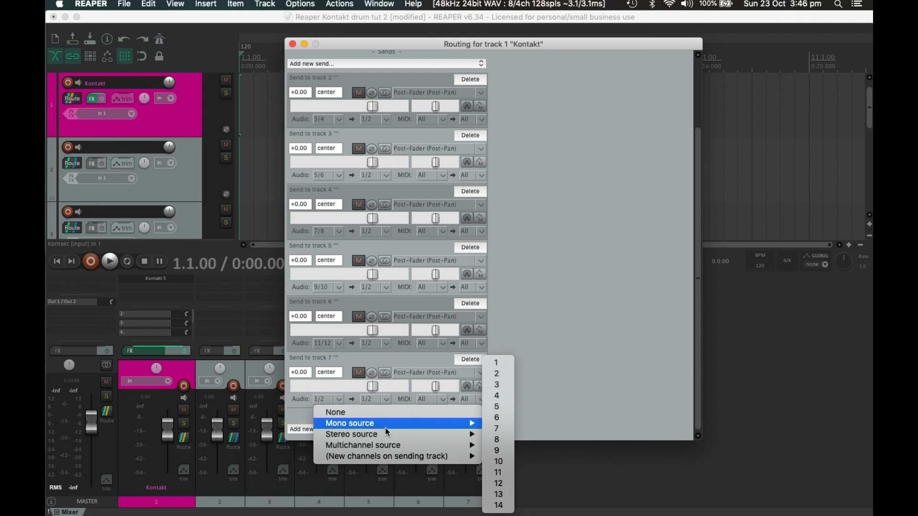
pyautogui.moveTo(399, 439)
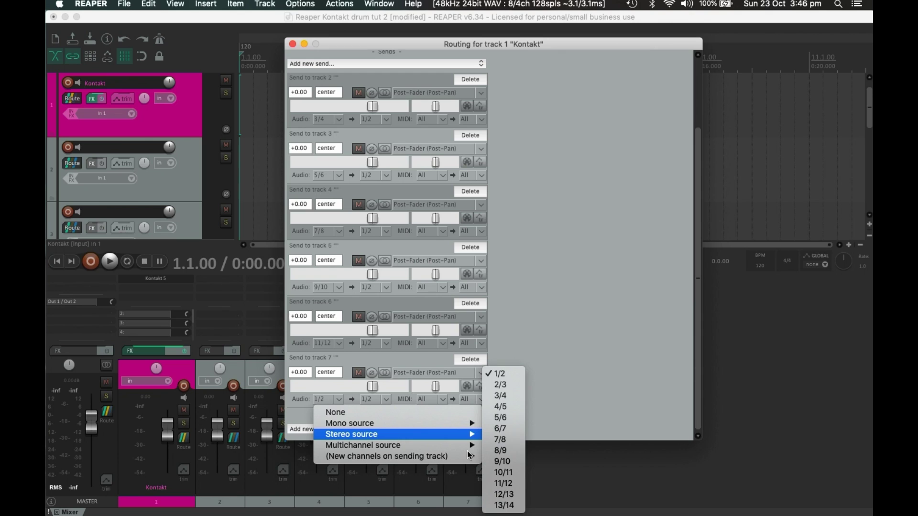
pyautogui.click(515, 508)
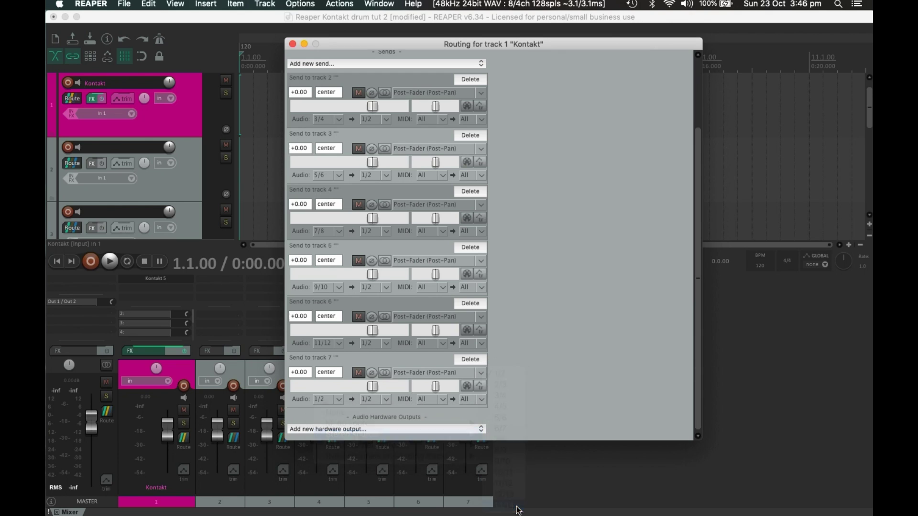
pyautogui.click(292, 44)
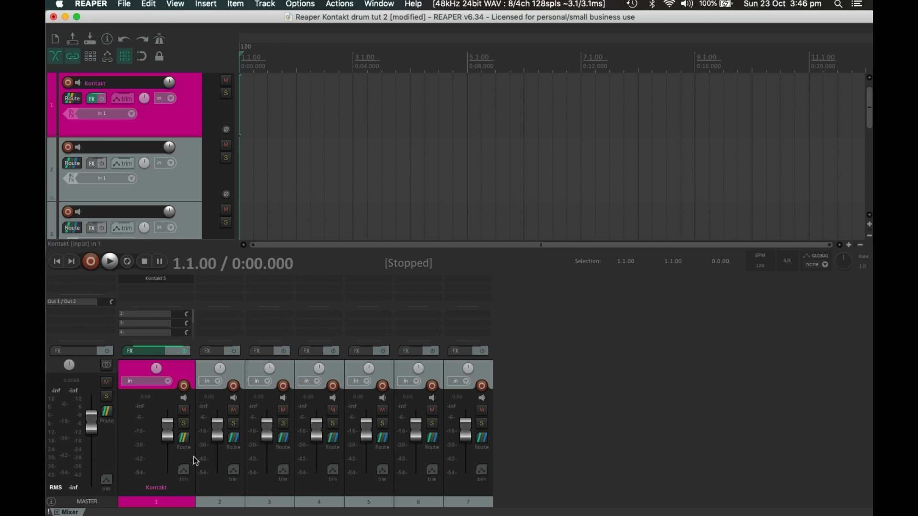
# Turn off the master send in the Kontakt track's routing and close the routing window.
pyautogui.click(184, 438)
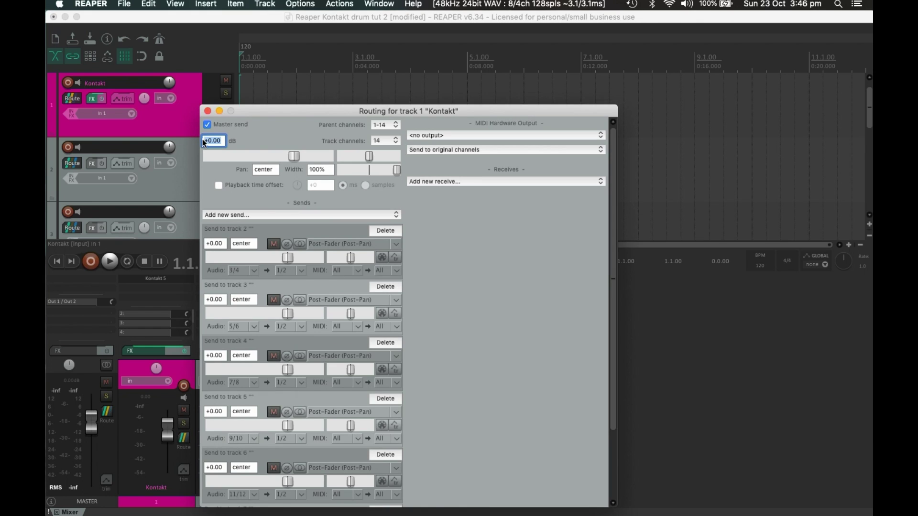
pyautogui.click(207, 125)
pyautogui.click(208, 112)
pyautogui.moveTo(185, 439)
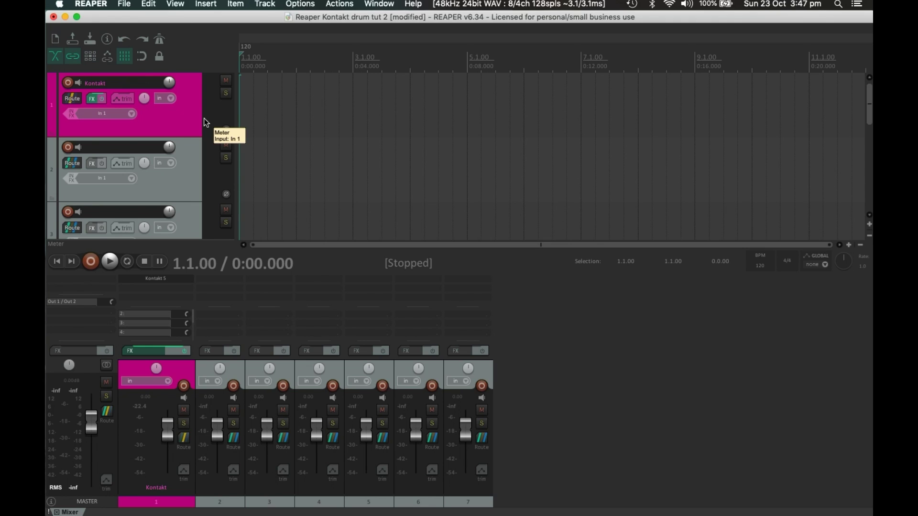
# Set the Kontakt track's record input to MIDI from MOTU - M4 on all channels.
pyautogui.click(120, 113)
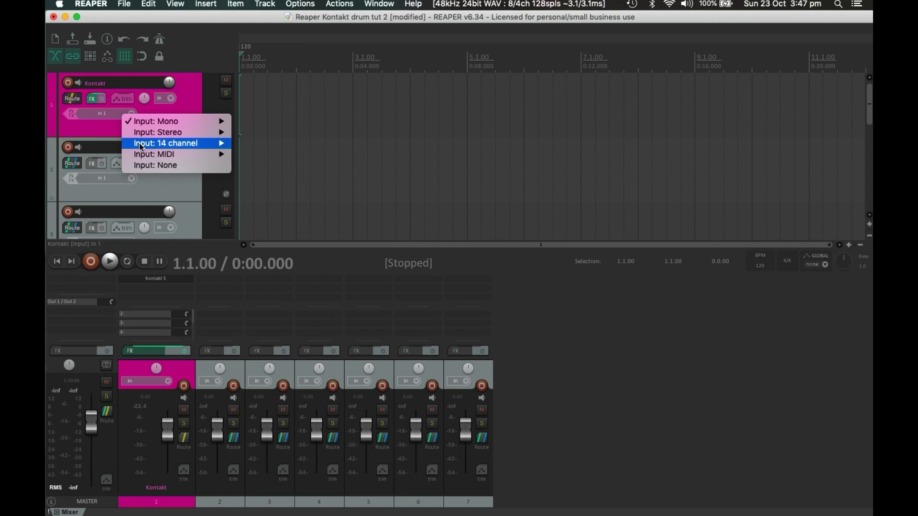
pyautogui.moveTo(157, 121)
pyautogui.moveTo(159, 155)
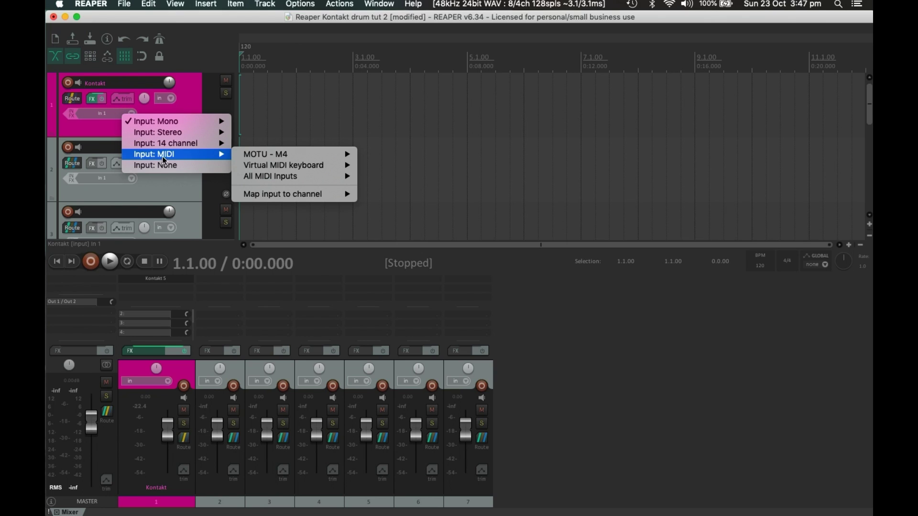
pyautogui.moveTo(271, 157)
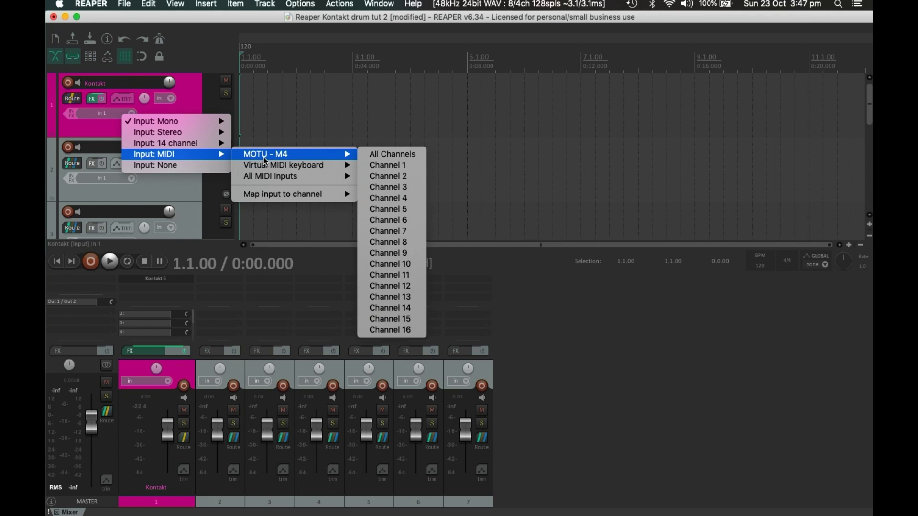
pyautogui.click(382, 154)
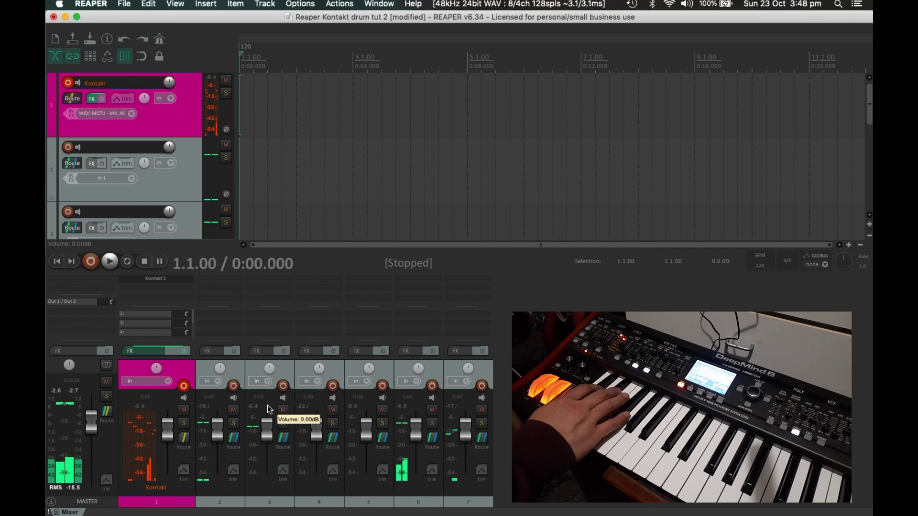
# Solo track 3 briefly to check its drum on its own, and release the solo.
pyautogui.click(283, 424)
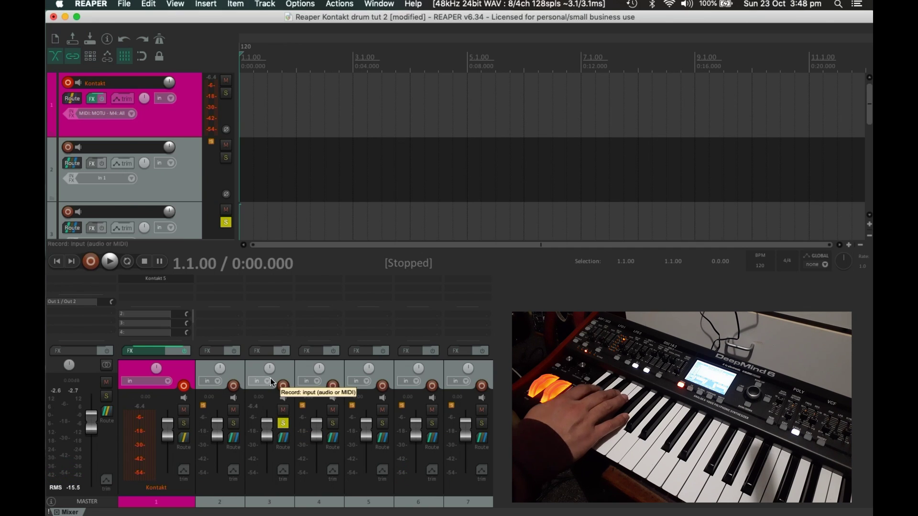
pyautogui.click(283, 425)
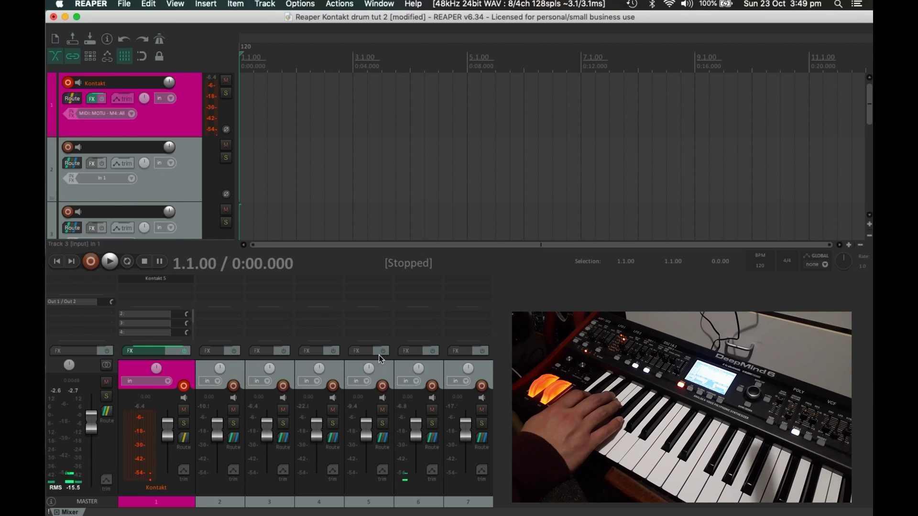
pyautogui.click(488, 400)
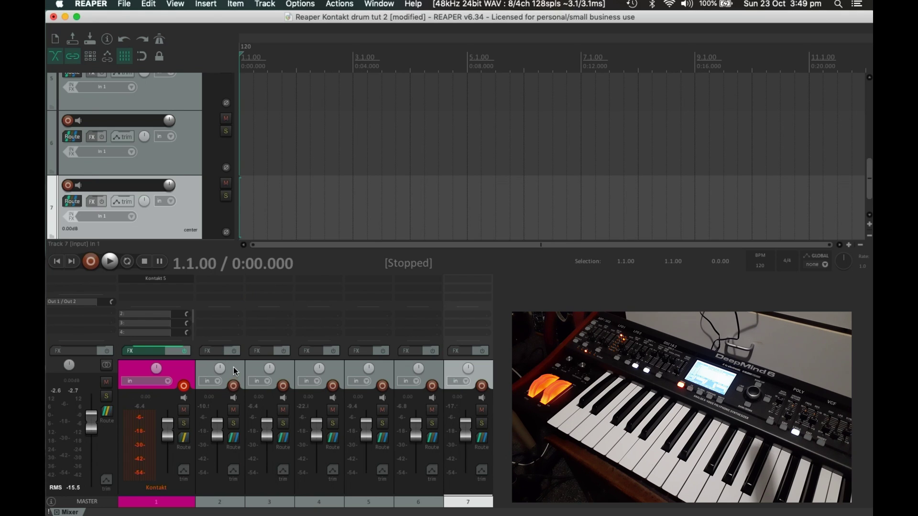
pyautogui.doubleClick(216, 278)
pyautogui.click(47, 18)
# Arm the Kontakt track for recording and record a MIDI drum take of about four bars from the start of the timeline.
pyautogui.click(183, 386)
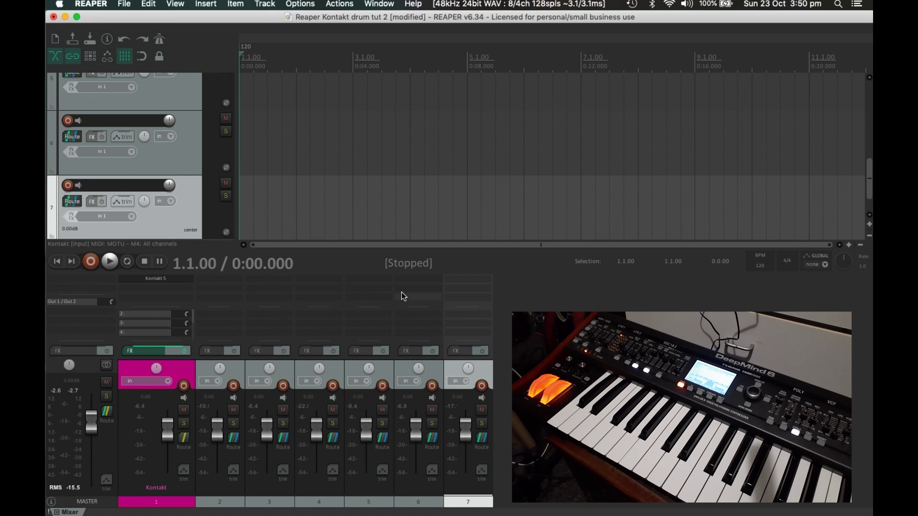
pyautogui.scroll(5, 266, 150)
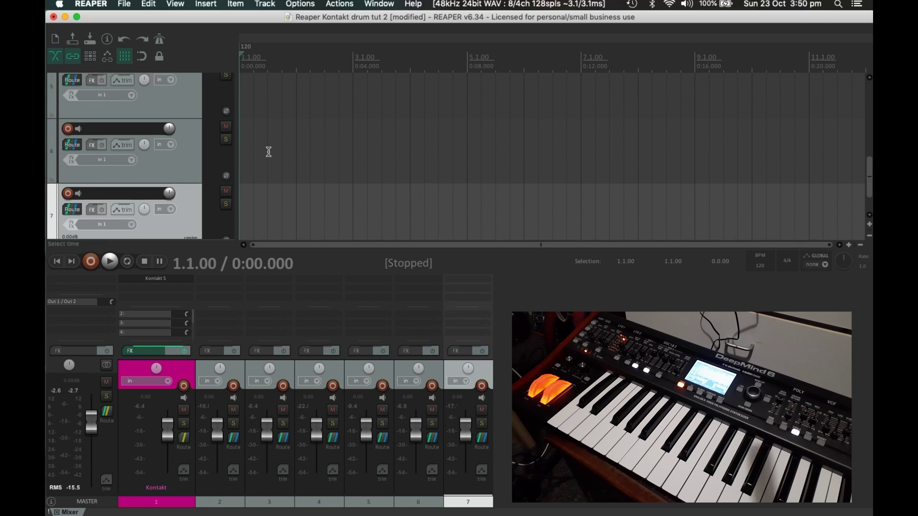
pyautogui.click(183, 384)
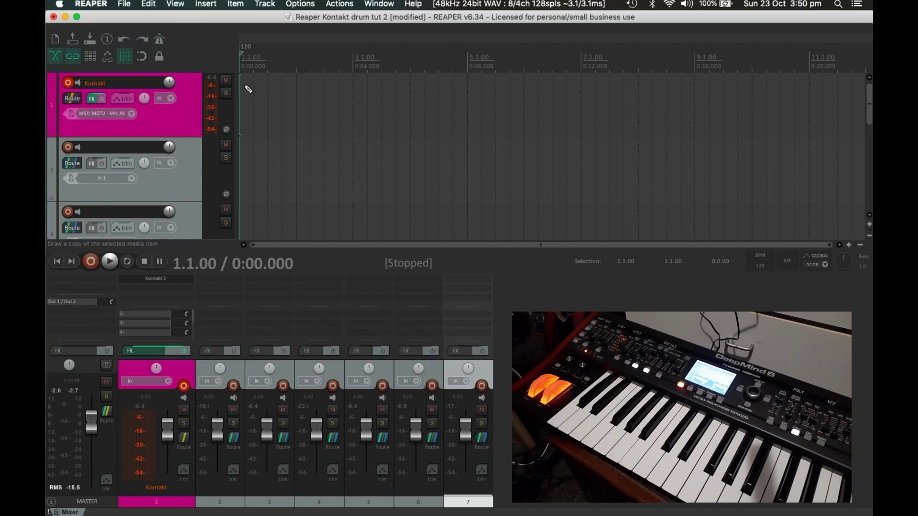
pyautogui.press('super+r')
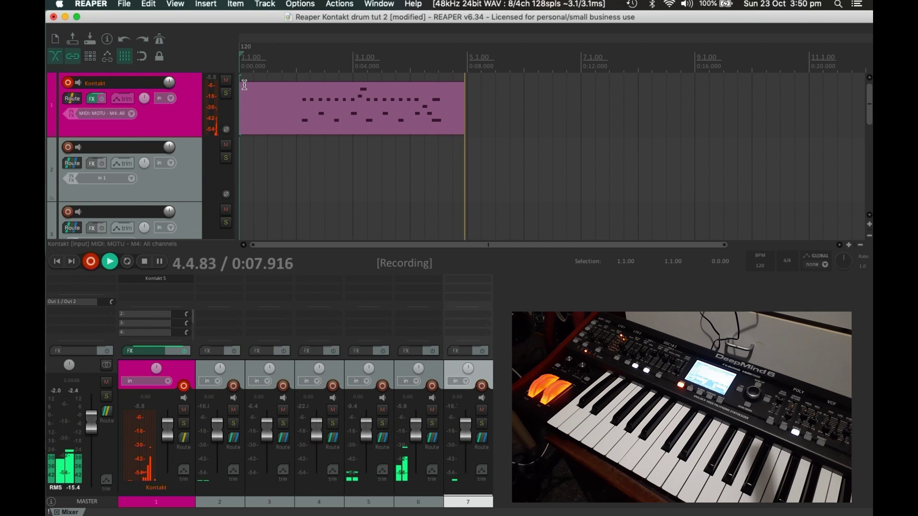
pyautogui.press('space')
# Play back the recorded Kontakt MIDI item twice from just before its first notes, checking the meters of tracks 2 to 7.
pyautogui.click(291, 92)
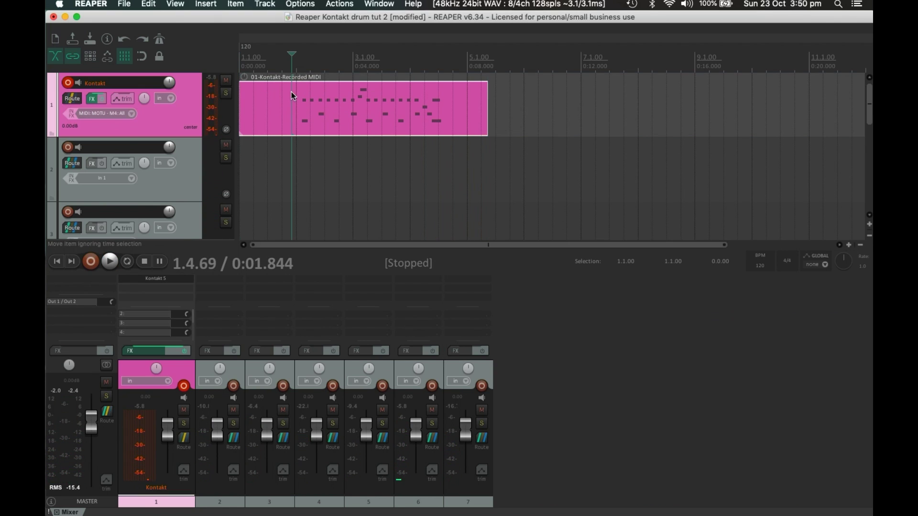
pyautogui.press('space')
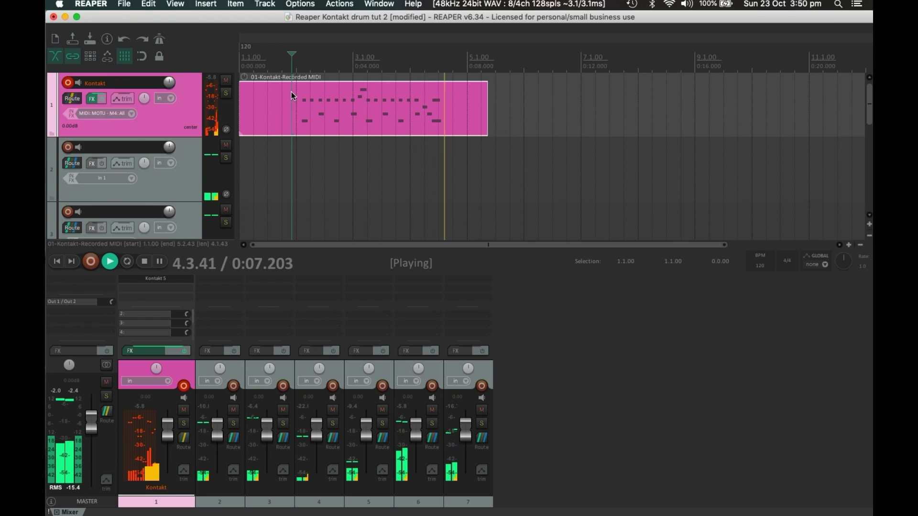
pyautogui.press('space')
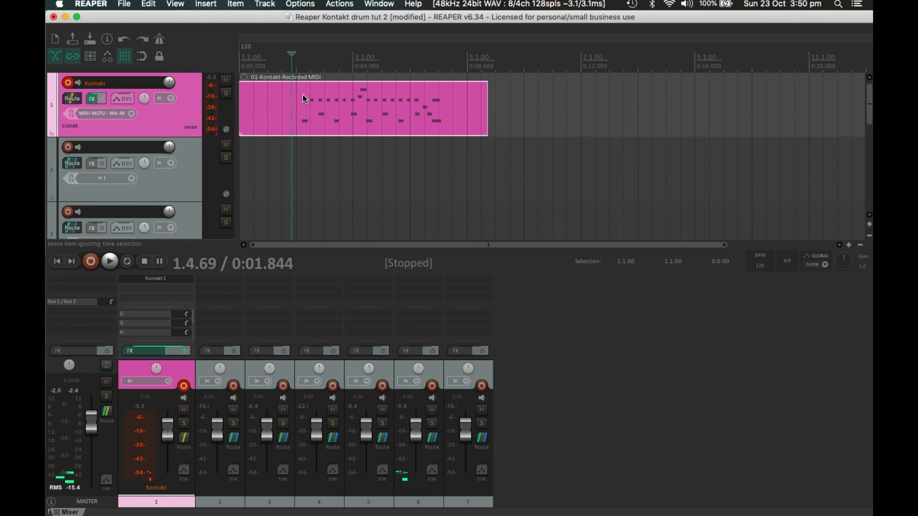
pyautogui.click(299, 93)
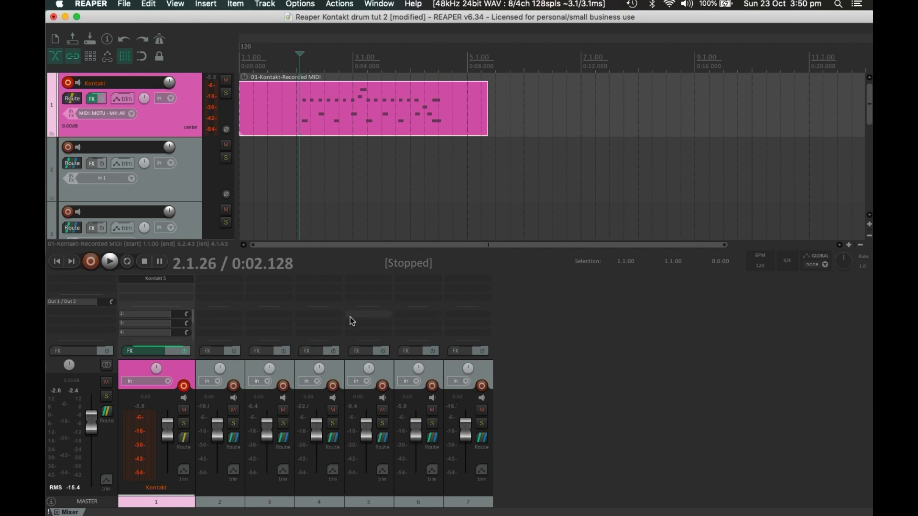
pyautogui.press('space')
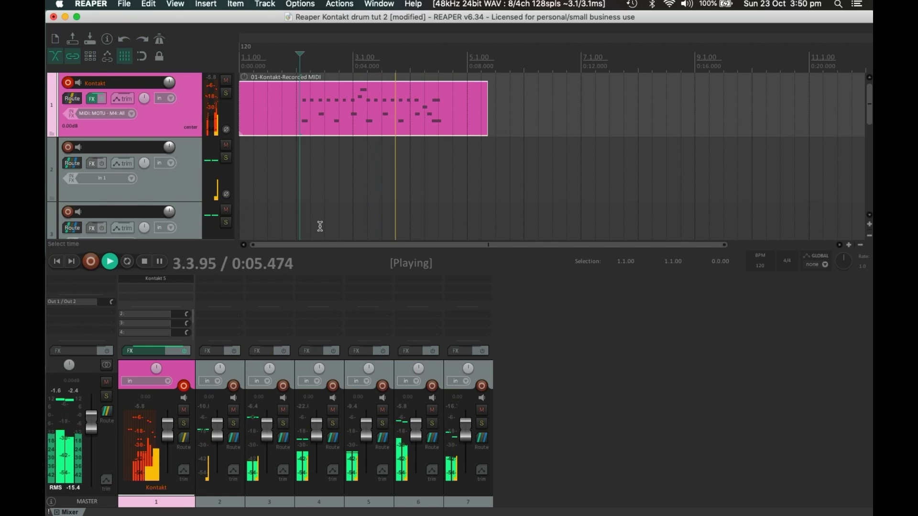
pyautogui.press('space')
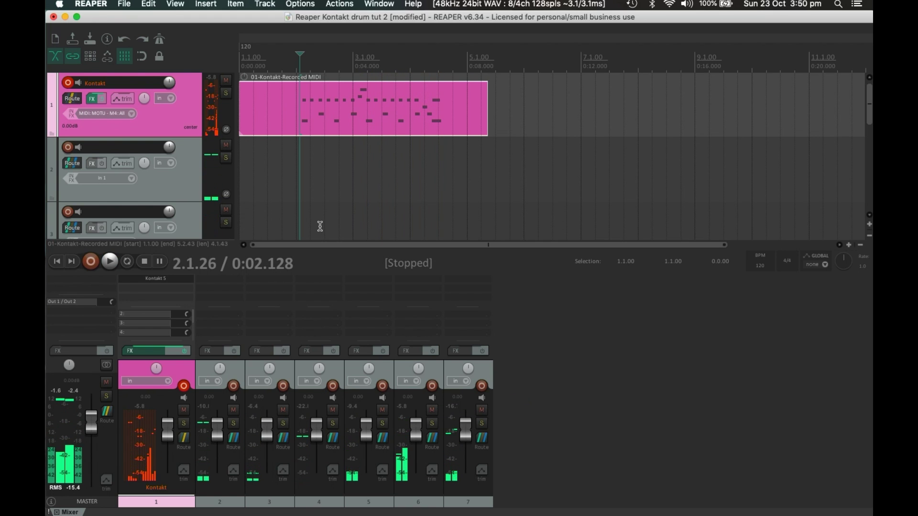